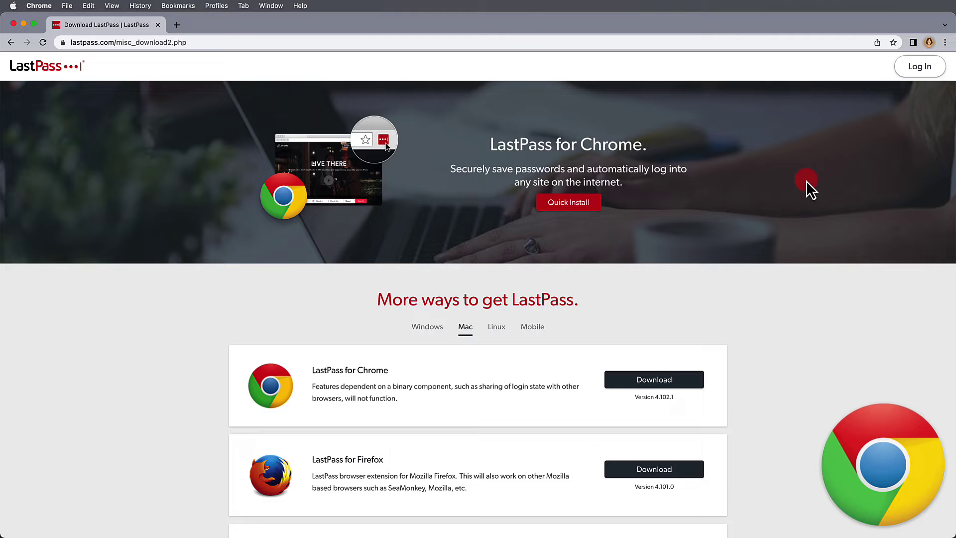
# - Add LastPass: Free Password Manager to Chrome from its Chrome Web Store page
pyautogui.click(655, 379)
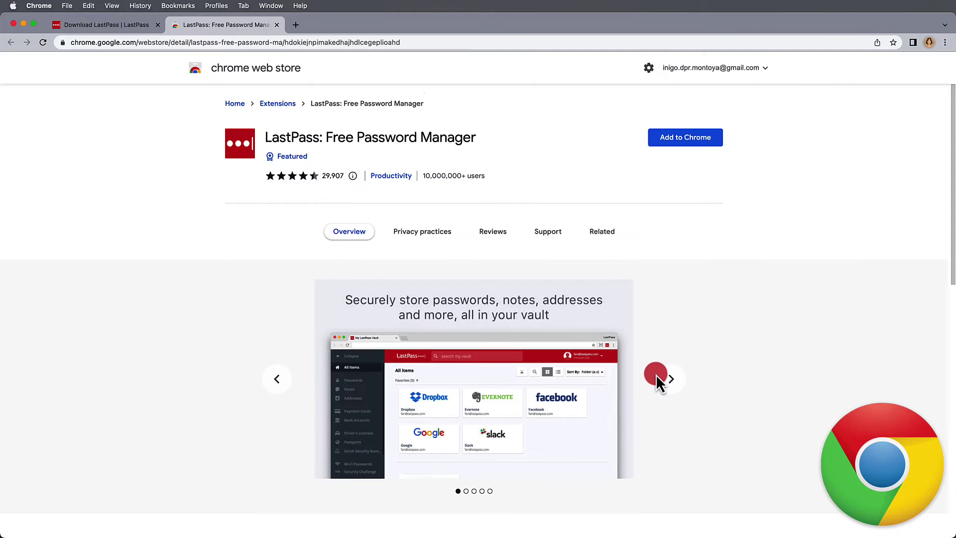
pyautogui.click(694, 142)
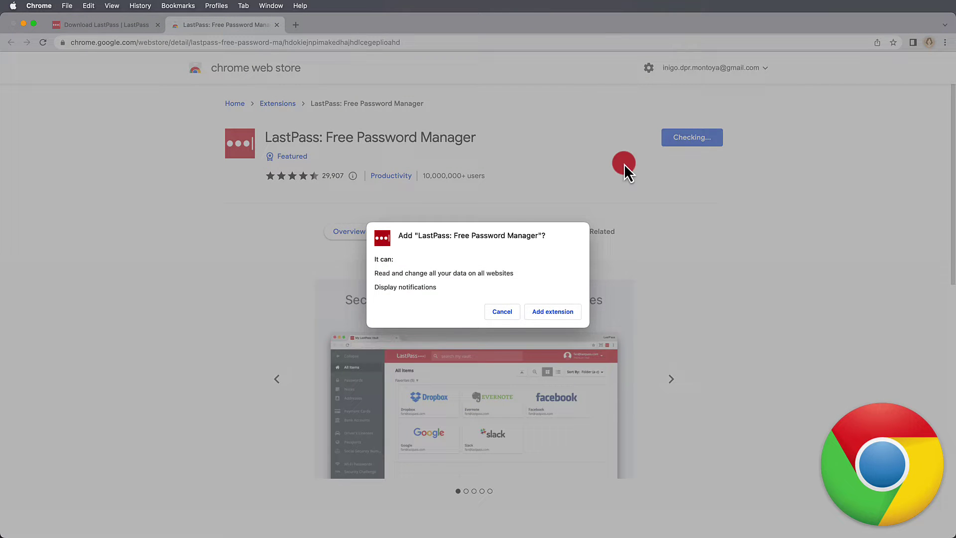
pyautogui.click(544, 312)
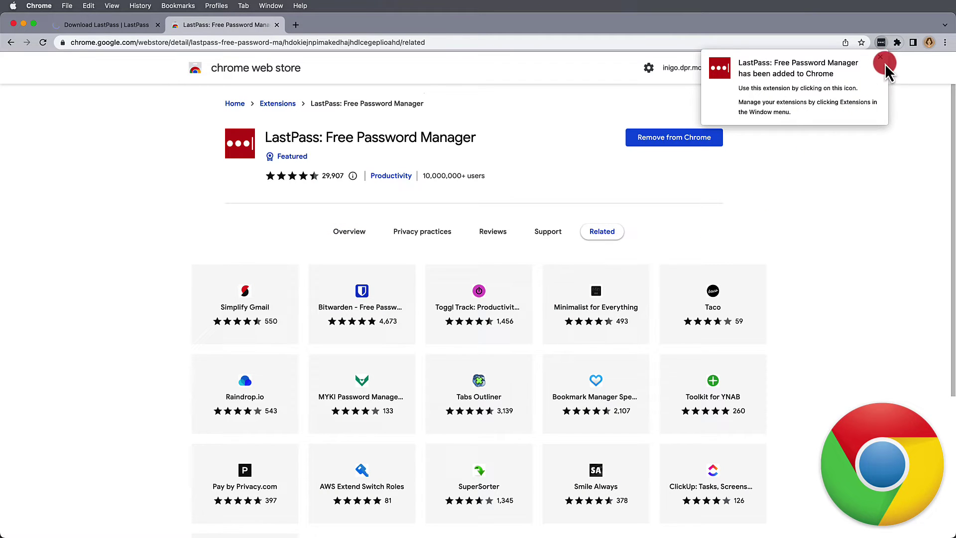
# - Dismiss the added notice and pin LastPass to the Chrome toolbar
pyautogui.click(884, 59)
pyautogui.click(896, 42)
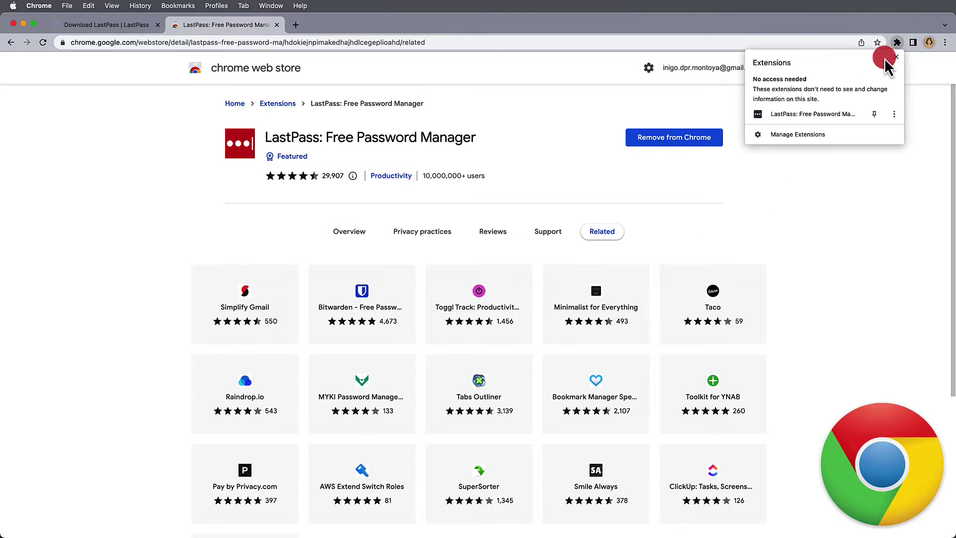
pyautogui.click(872, 116)
pyautogui.click(864, 151)
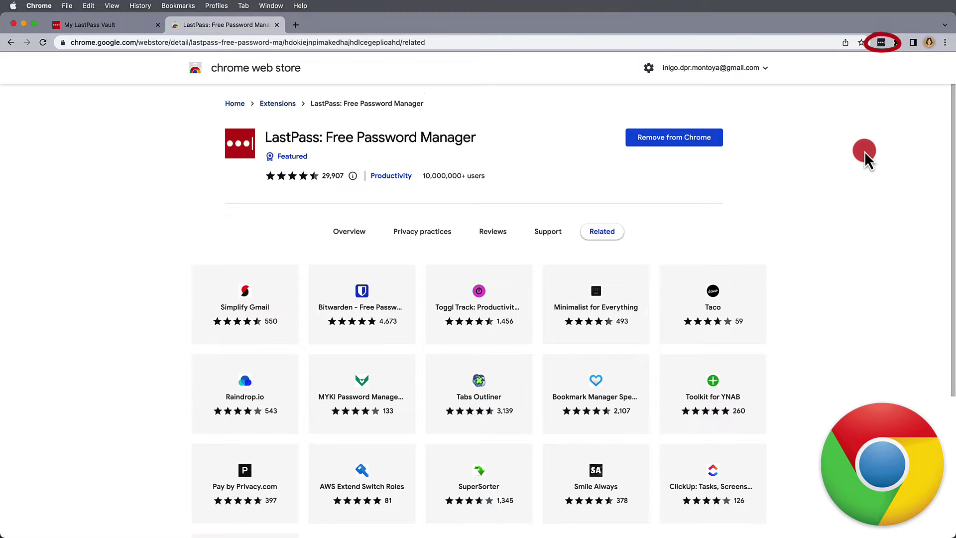
# - In Microsoft Edge, add LastPass from its Edge Add-ons page
pyautogui.press('super+Tab')
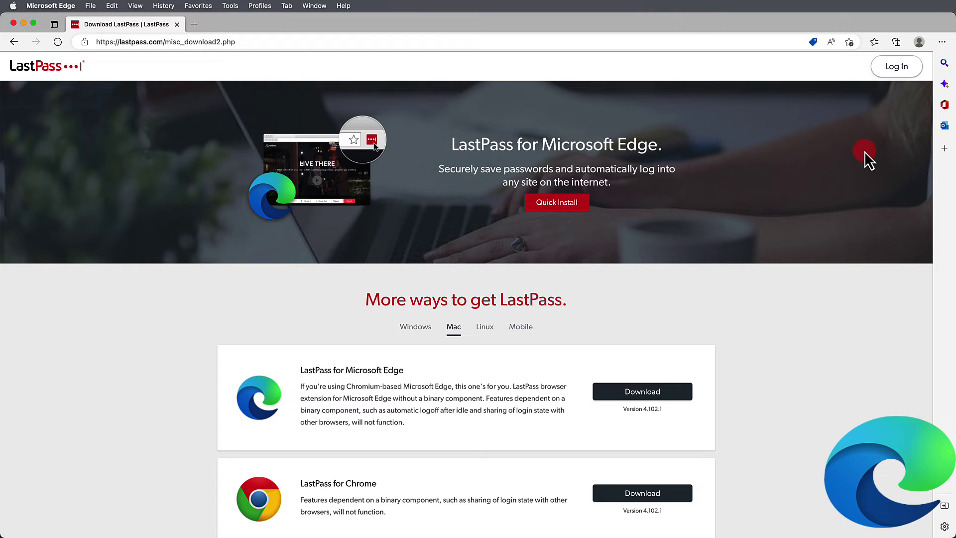
pyautogui.click(652, 393)
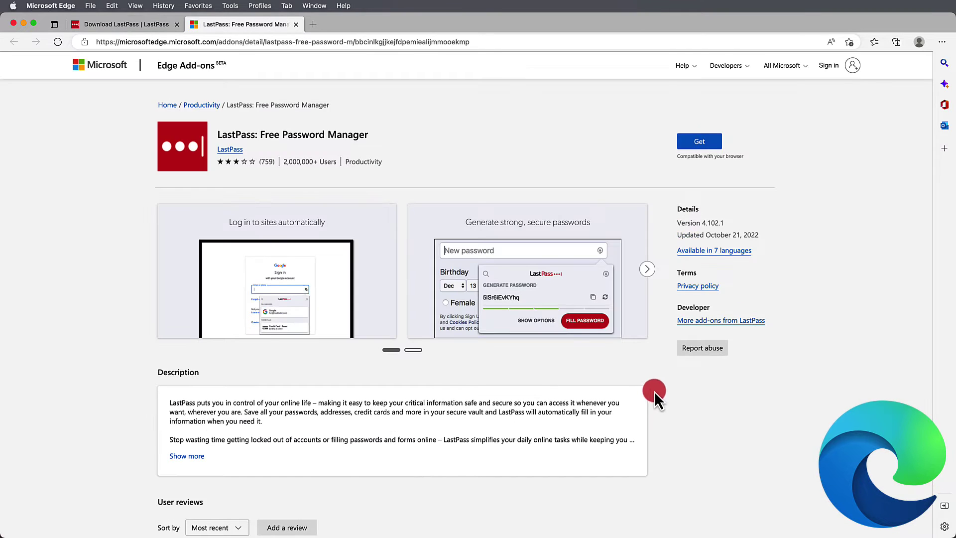
pyautogui.click(705, 144)
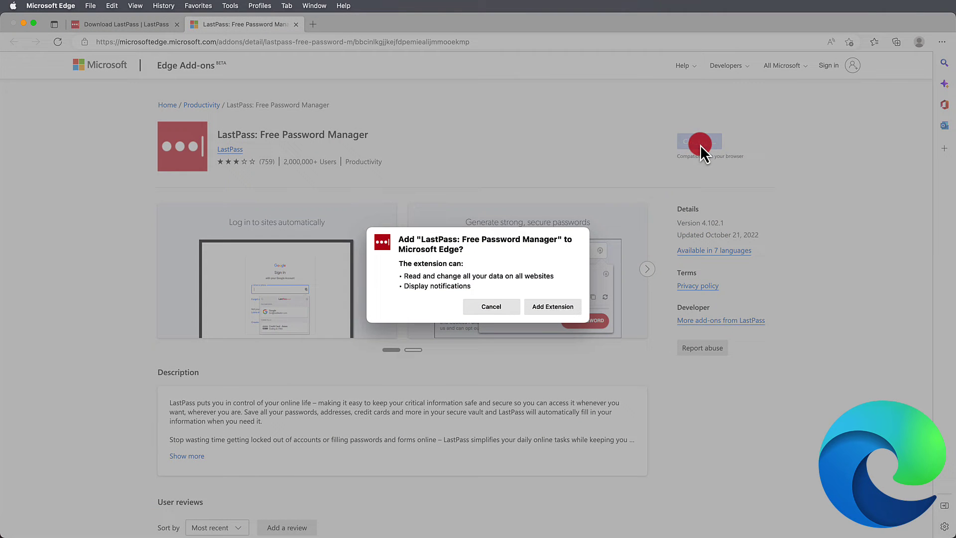
pyautogui.click(566, 306)
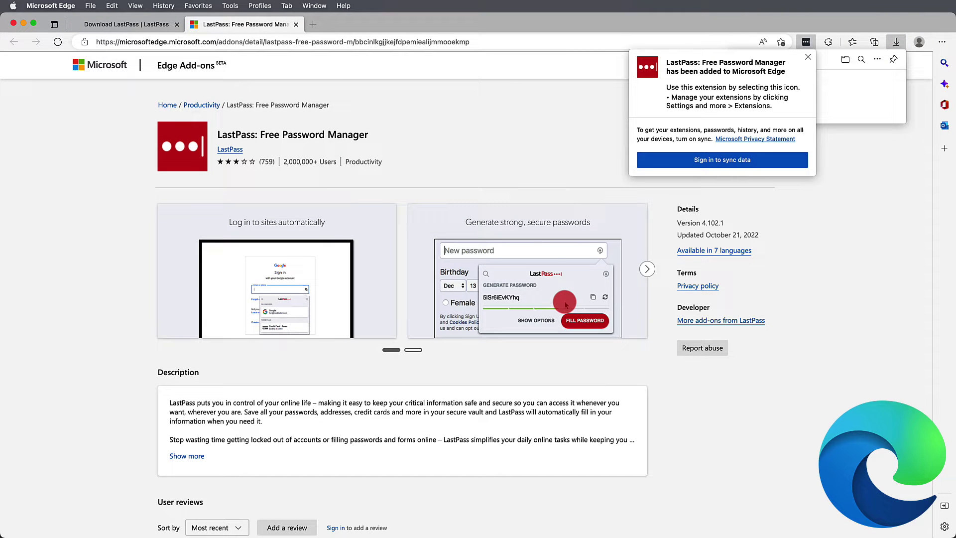
pyautogui.click(806, 59)
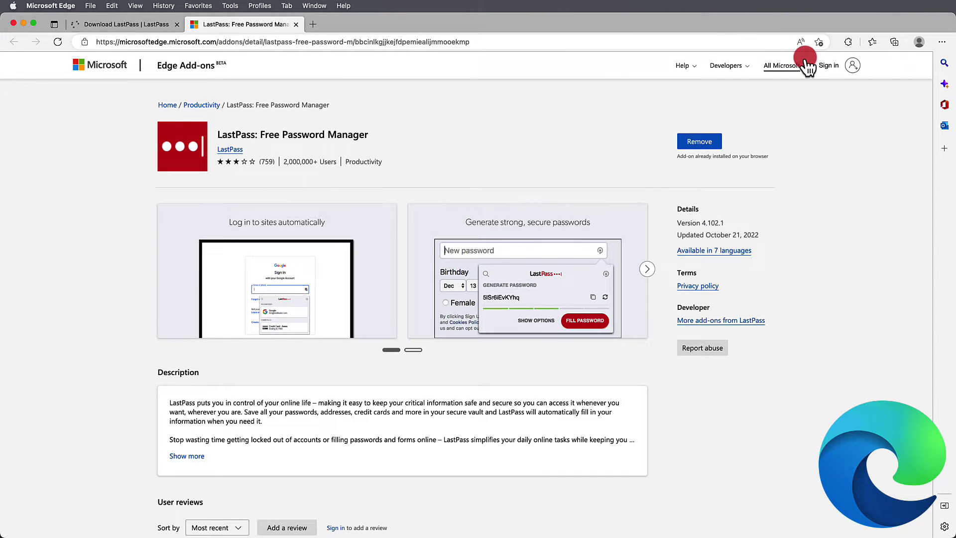
# - Make the LastPass icon always visible in Edge's Extensions menu
pyautogui.click(850, 43)
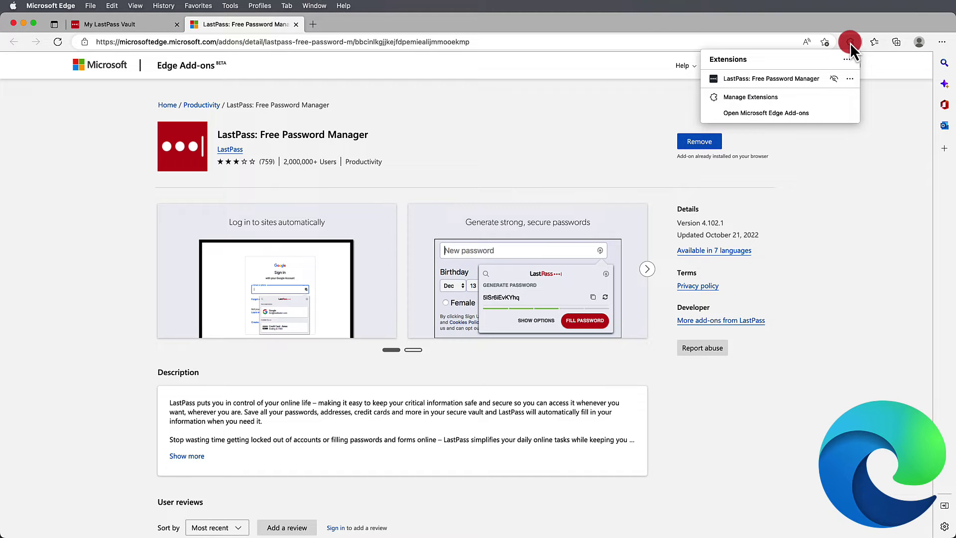
pyautogui.click(807, 78)
pyautogui.click(833, 78)
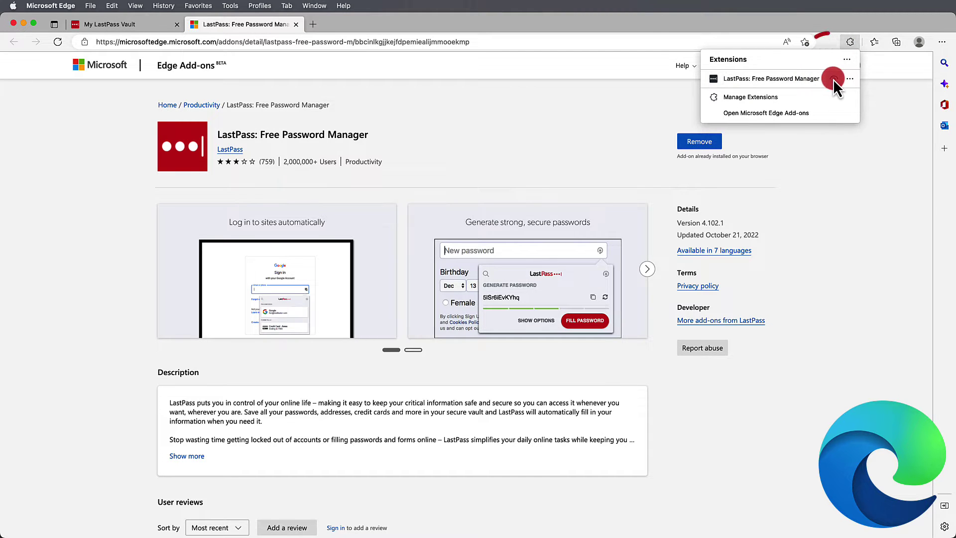
pyautogui.click(838, 139)
pyautogui.press('super+Tab')
pyautogui.press('super+Tab')
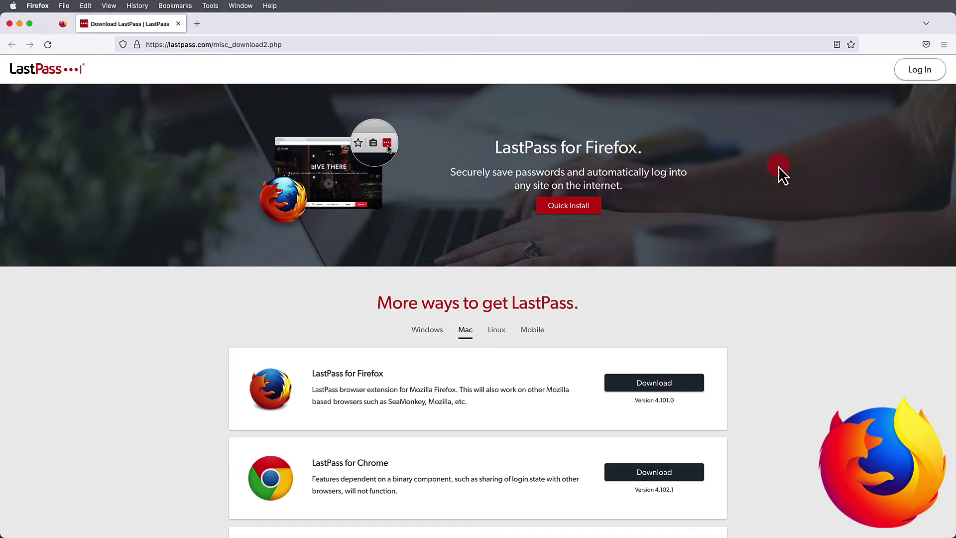
# - Install LastPass for Firefox, approve its permissions, and dismiss the added notice
pyautogui.click(664, 392)
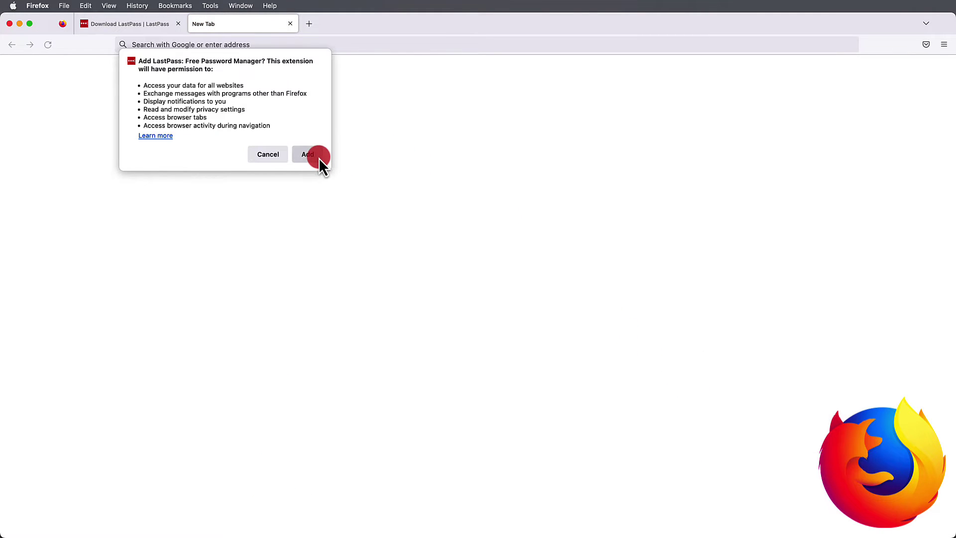
pyautogui.click(308, 154)
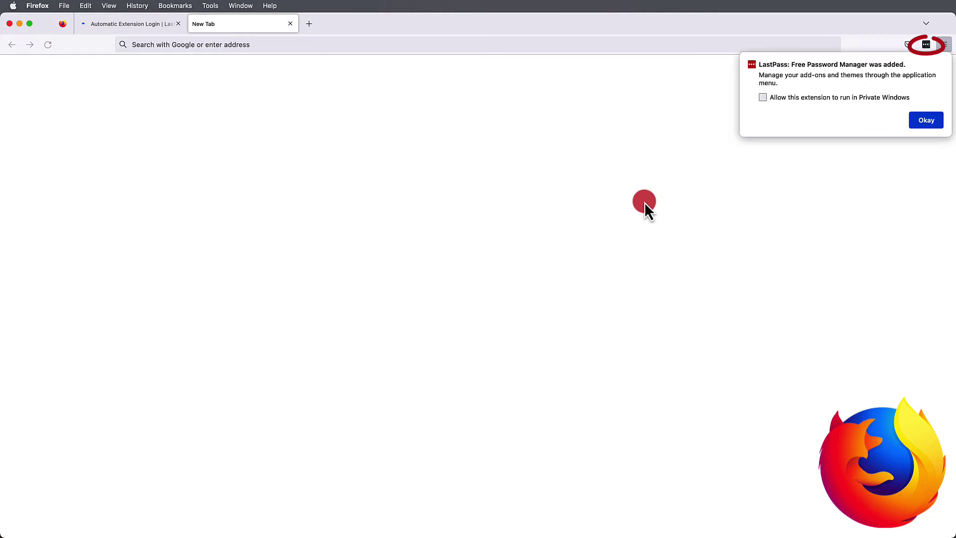
pyautogui.click(925, 122)
pyautogui.press('super+Tab')
pyautogui.press('super+Tab')
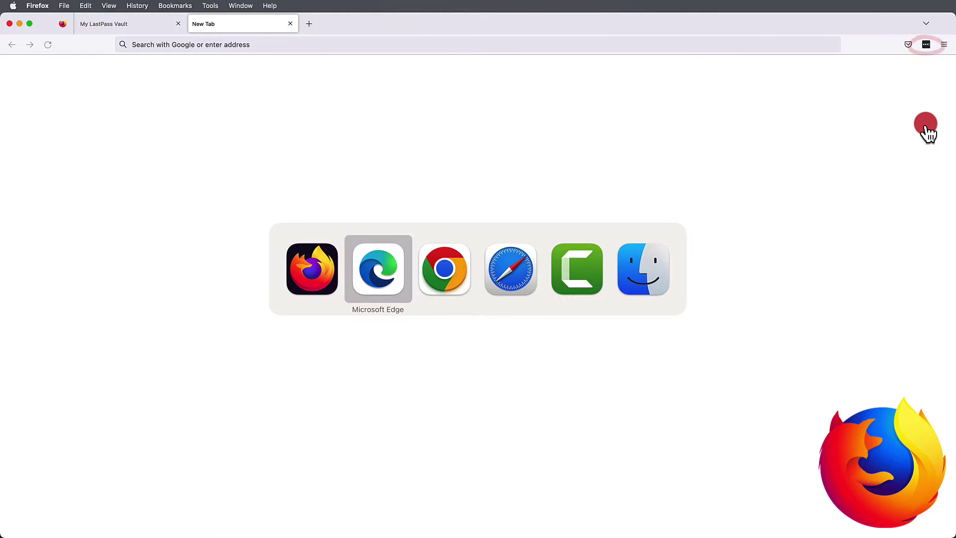
# - In Safari, download the LastPass.dmg installer and show it in the downloads list
pyautogui.press('super+Tab')
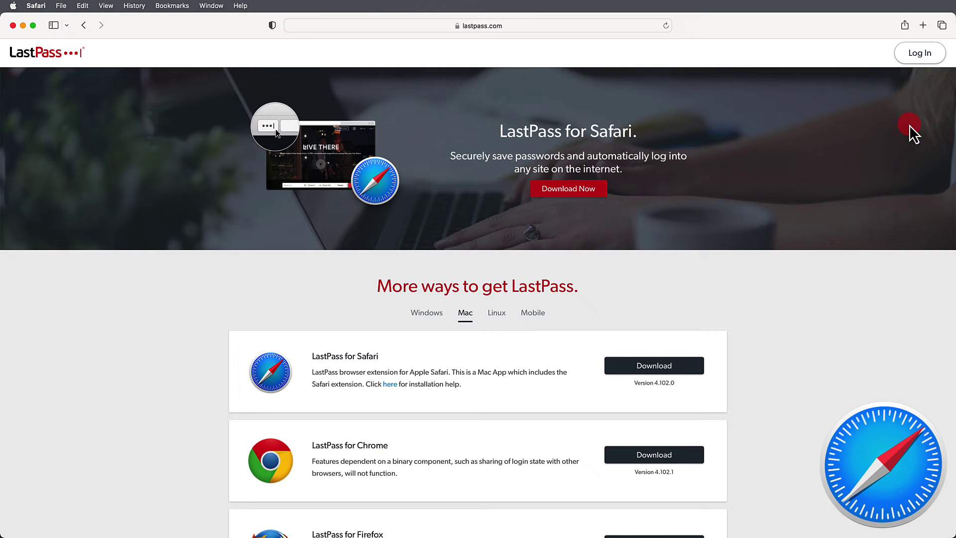
pyautogui.click(647, 365)
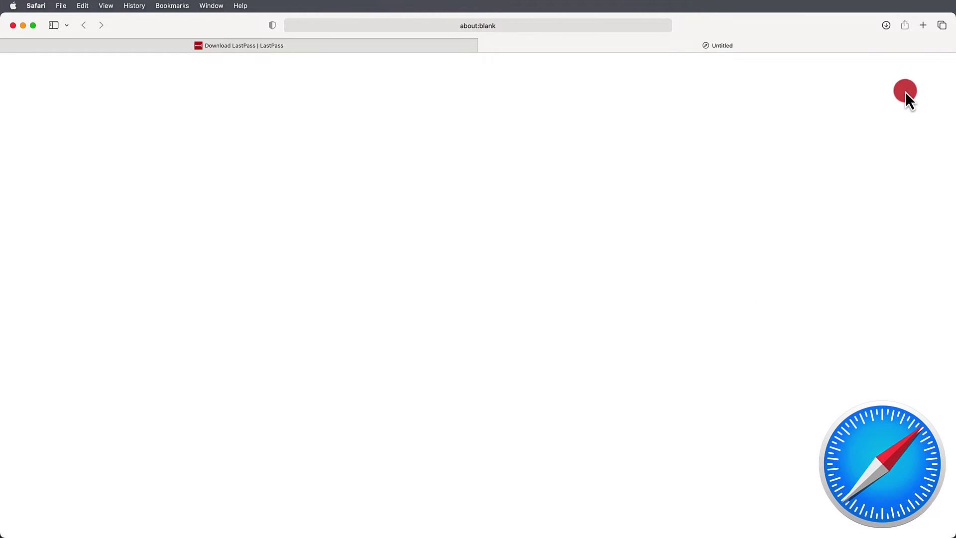
pyautogui.click(887, 26)
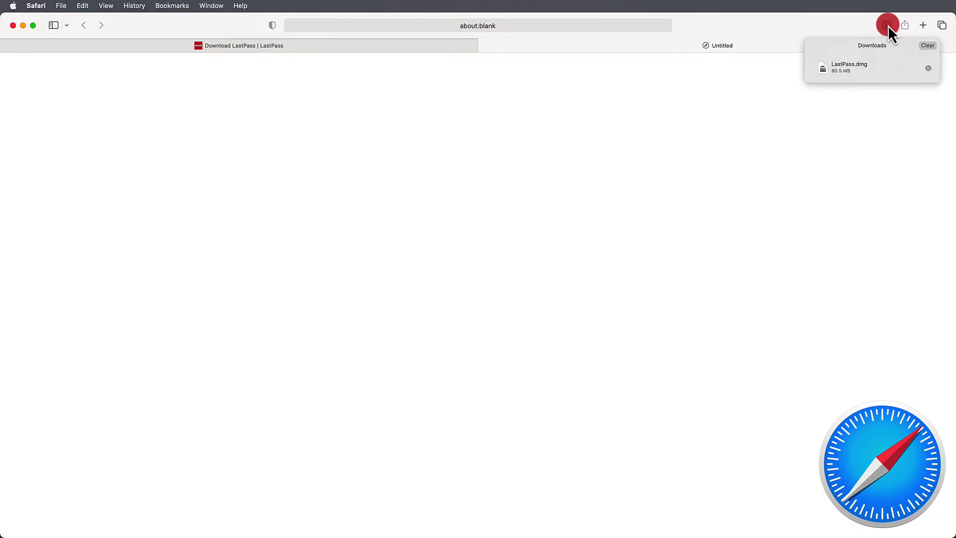
# - Open LastPass.dmg and copy the LastPass app into Applications
pyautogui.doubleClick(838, 71)
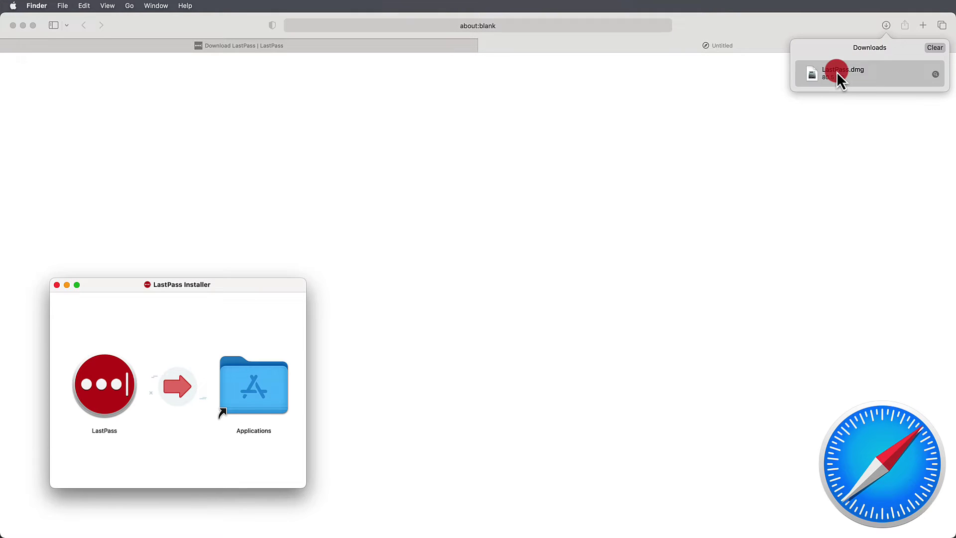
pyautogui.click(110, 371)
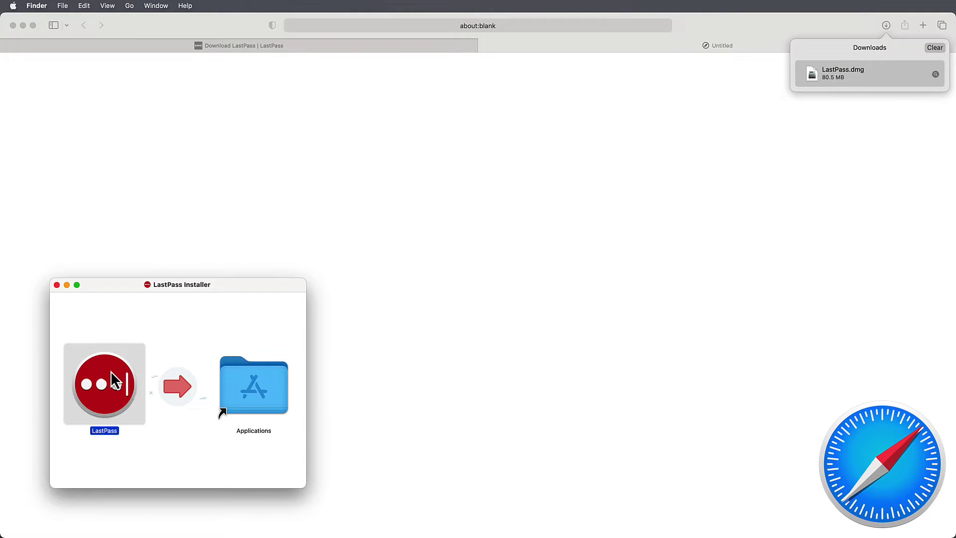
pyautogui.moveTo(111, 372); pyautogui.dragTo(269, 388)
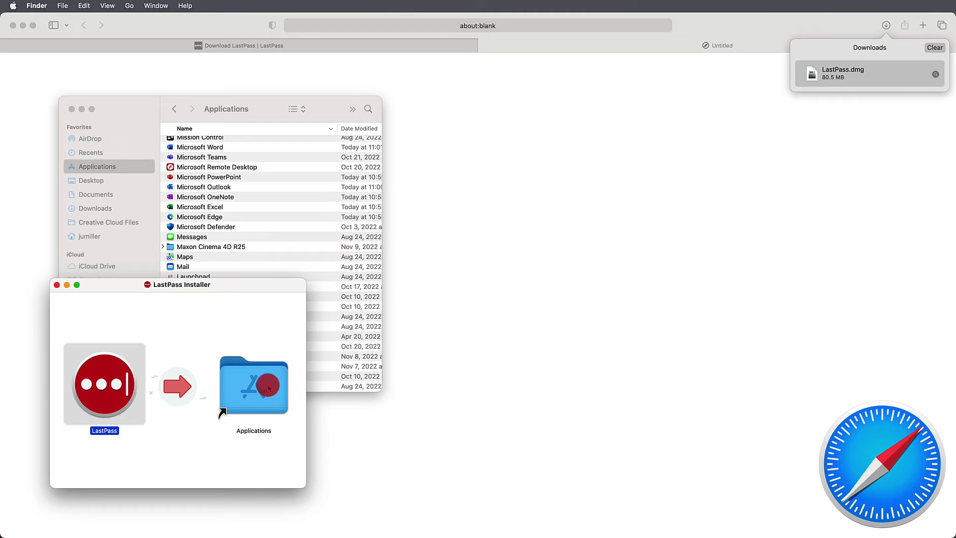
pyautogui.moveTo(344, 289); pyautogui.dragTo(341, 281)
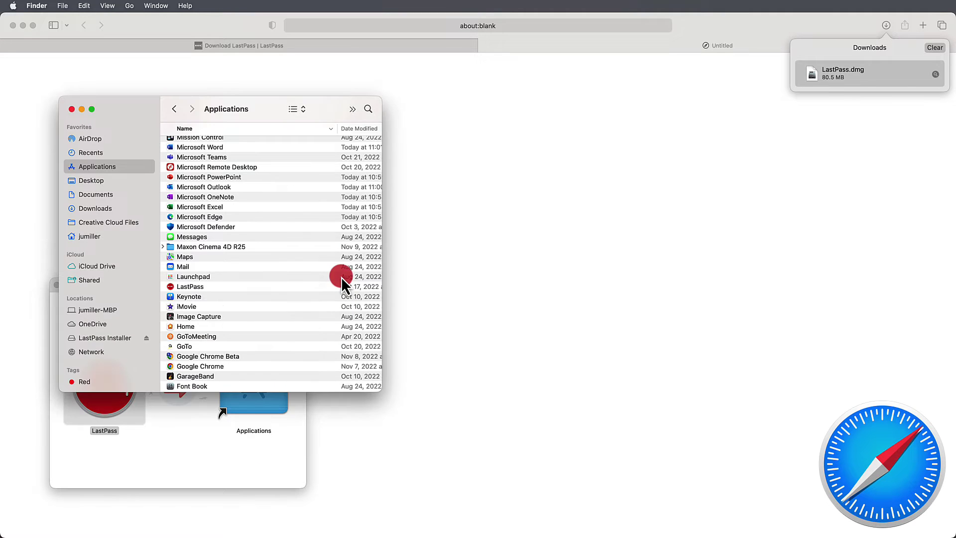
# - Launch the installed LastPass app, log in to the vault, and head to Safari
pyautogui.doubleClick(318, 289)
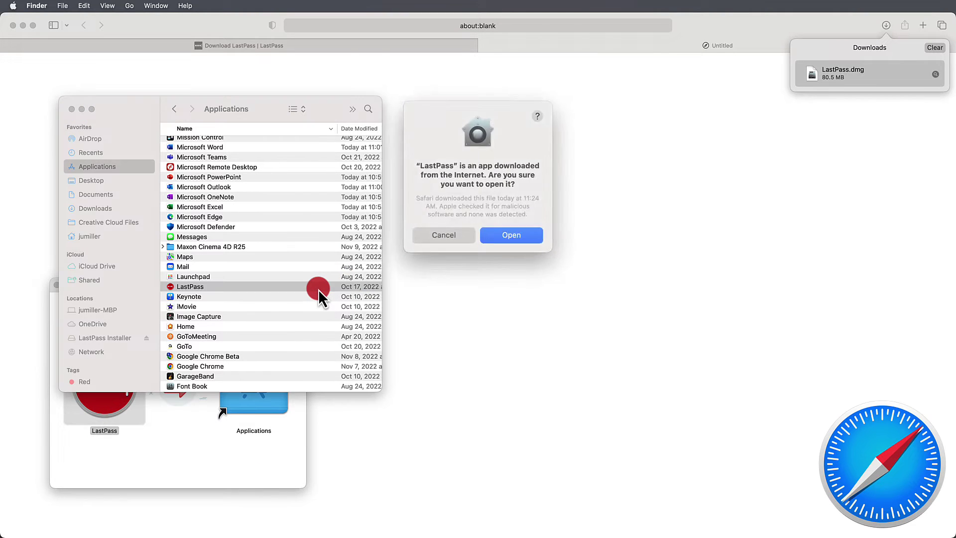
pyautogui.click(527, 225)
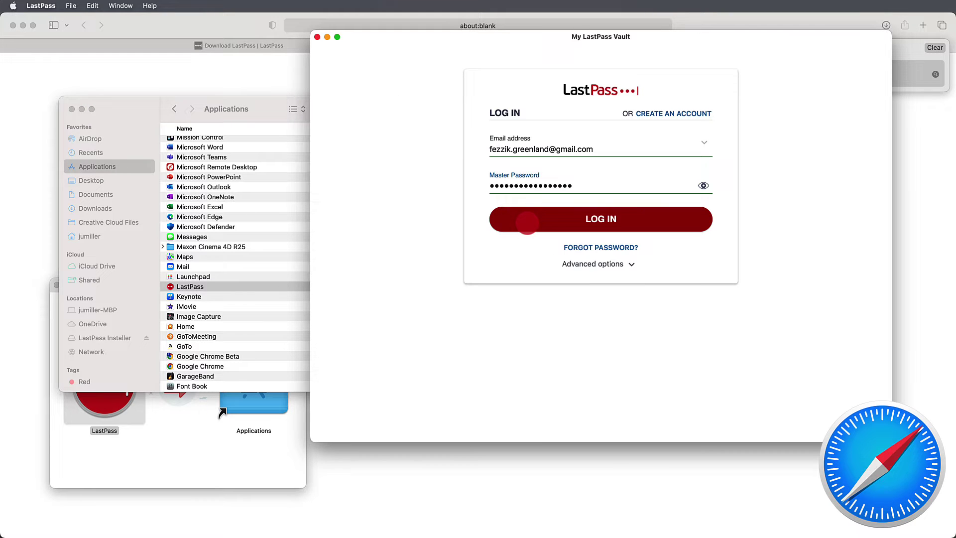
pyautogui.click(527, 223)
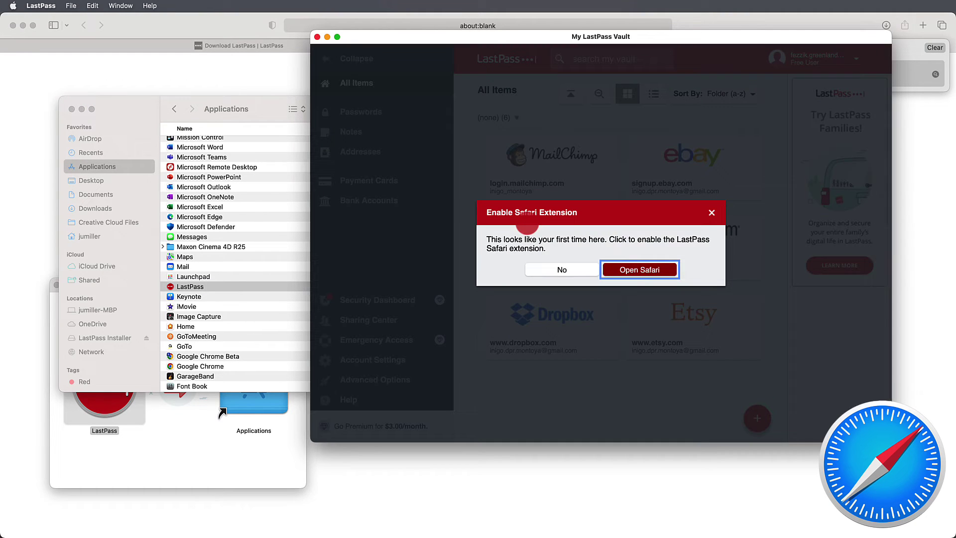
pyautogui.click(628, 271)
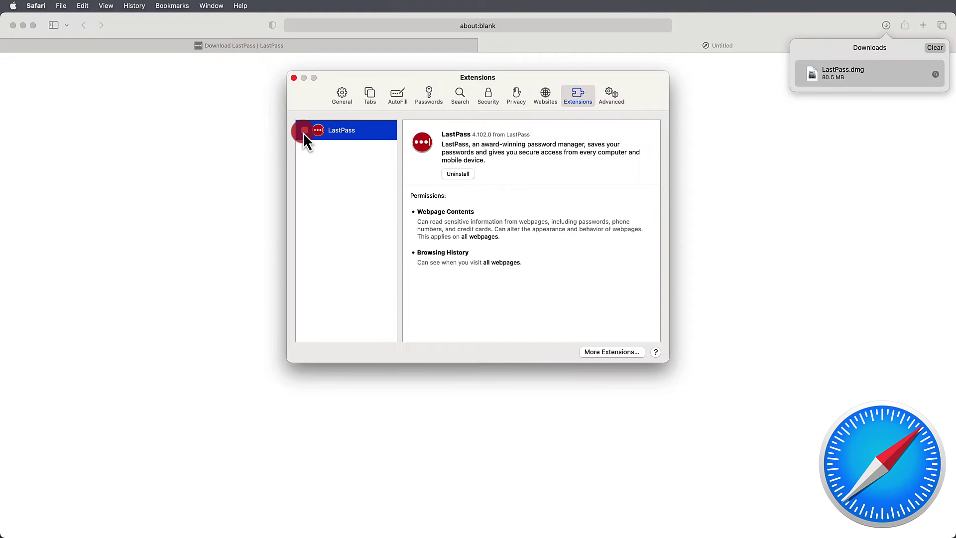
# - Enable the LastPass extension in Safari's Extensions preferences, then return to Chrome
pyautogui.click(304, 131)
pyautogui.click(499, 271)
pyautogui.click(294, 77)
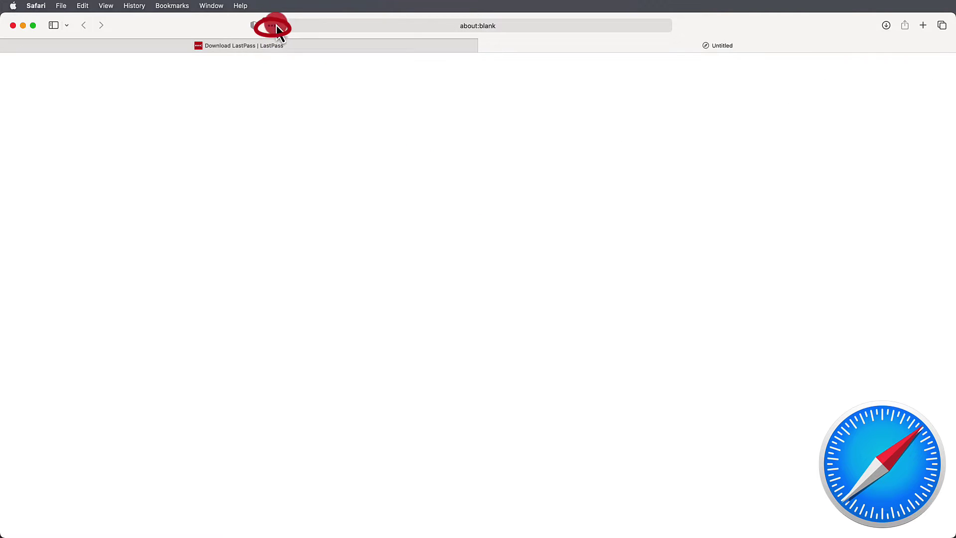
pyautogui.press('super+Tab')
pyautogui.press('super+Tab')
pyautogui.press('super+Tab')
pyautogui.press('super+Tab')
pyautogui.press('super+Tab')
pyautogui.press('super+Tab')
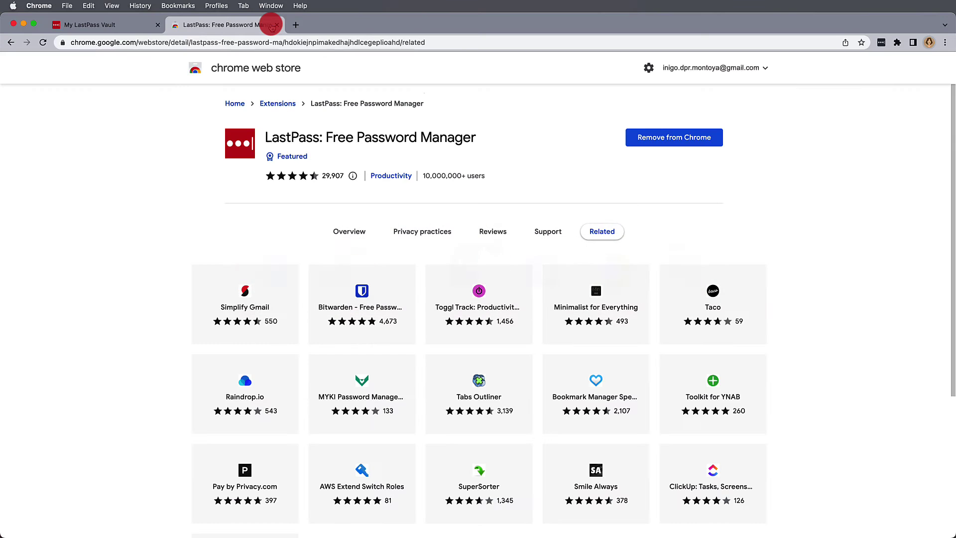
# - Close the Web Store tab and view LastPass's Windows and Linux download options
pyautogui.click(276, 25)
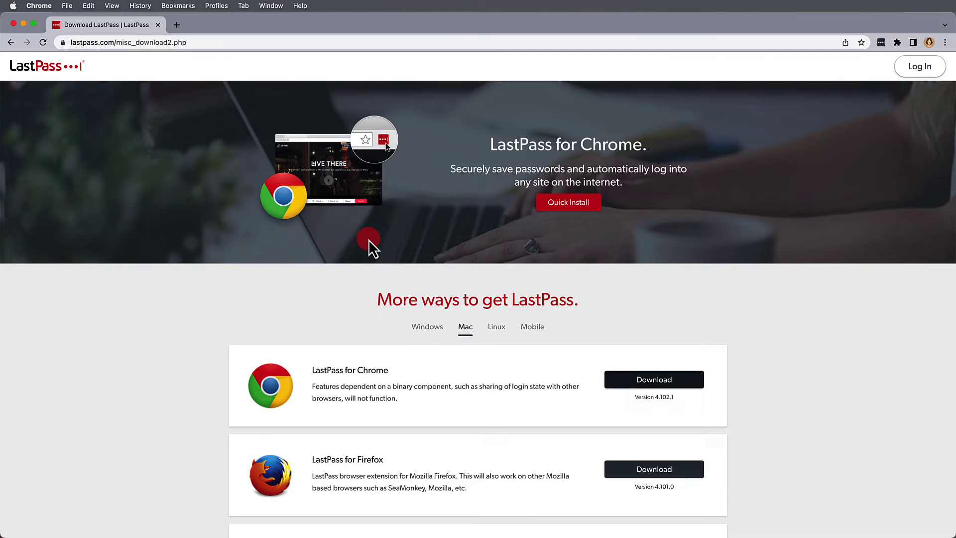
pyautogui.click(422, 329)
pyautogui.scroll(-5, 423, 331)
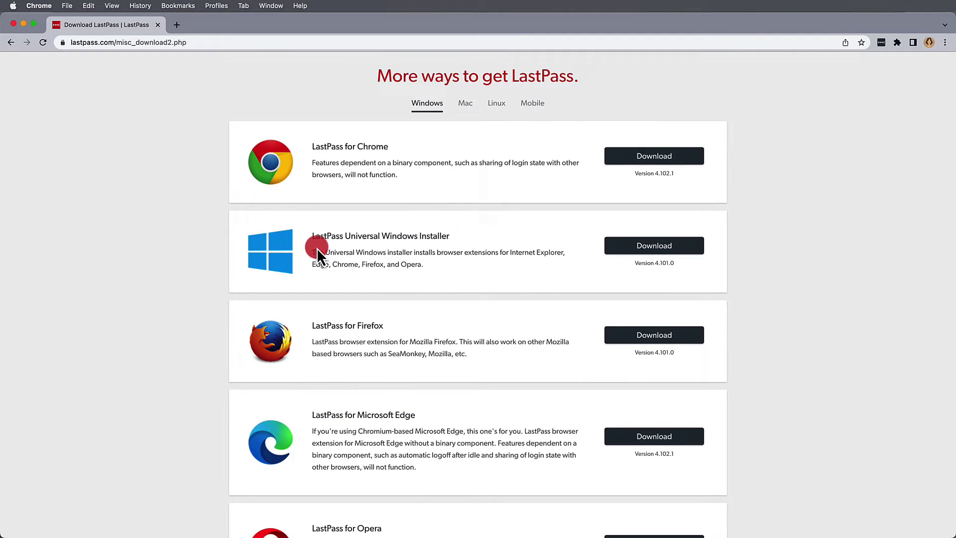
pyautogui.click(498, 104)
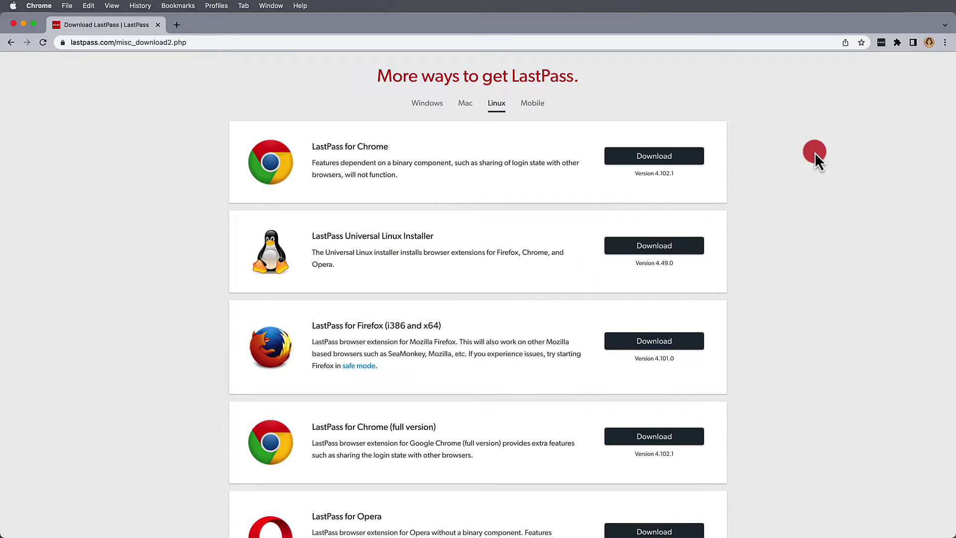
# - Log in to the Chrome LastPass extension with the master password
pyautogui.click(881, 42)
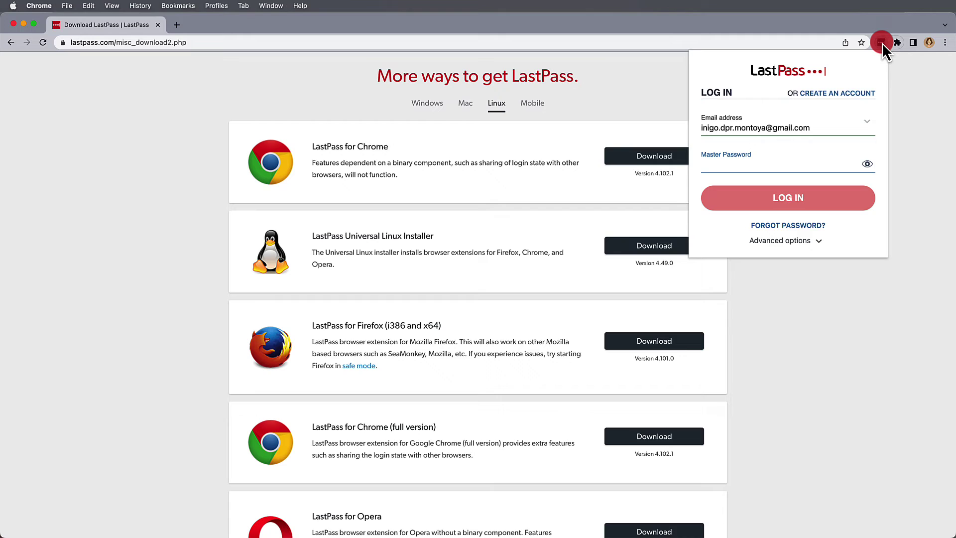
pyautogui.write('••••••••••••••••')
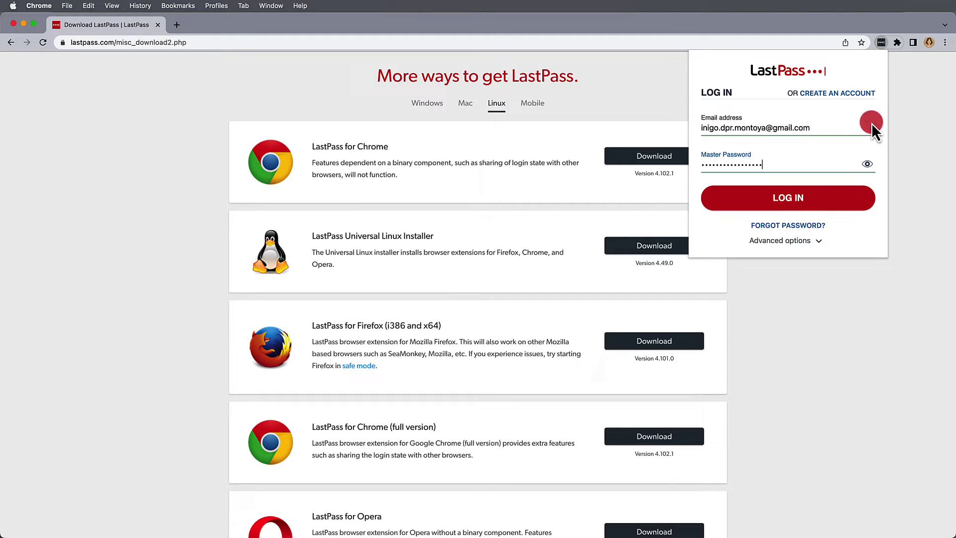
pyautogui.click(807, 241)
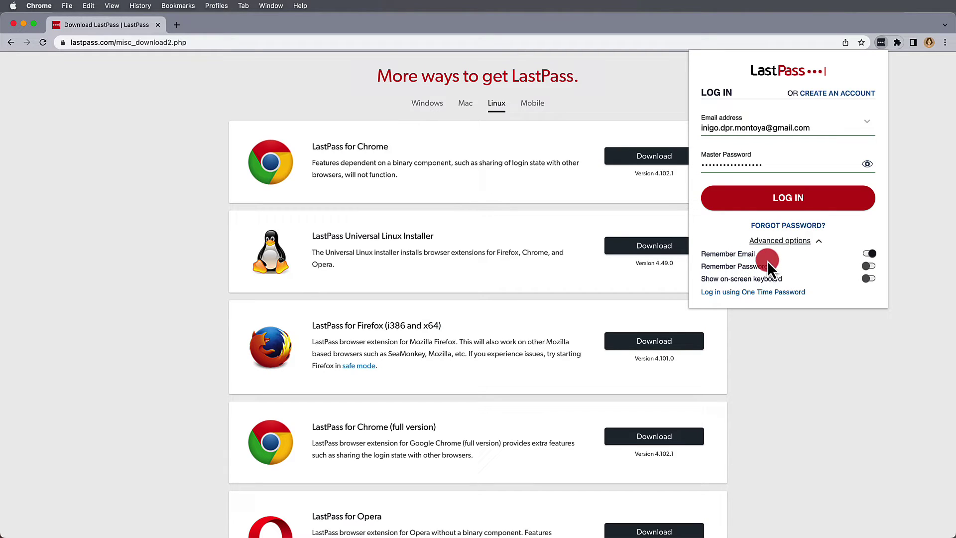
pyautogui.click(783, 198)
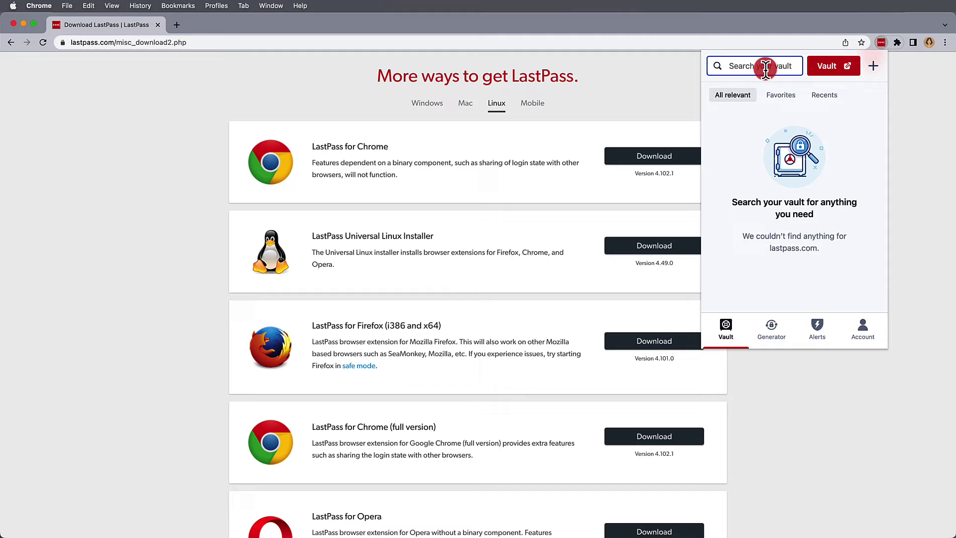
# - Launch Dropbox from a vault search for 'drop', then view Generator, Alerts and Account
pyautogui.write('drop')
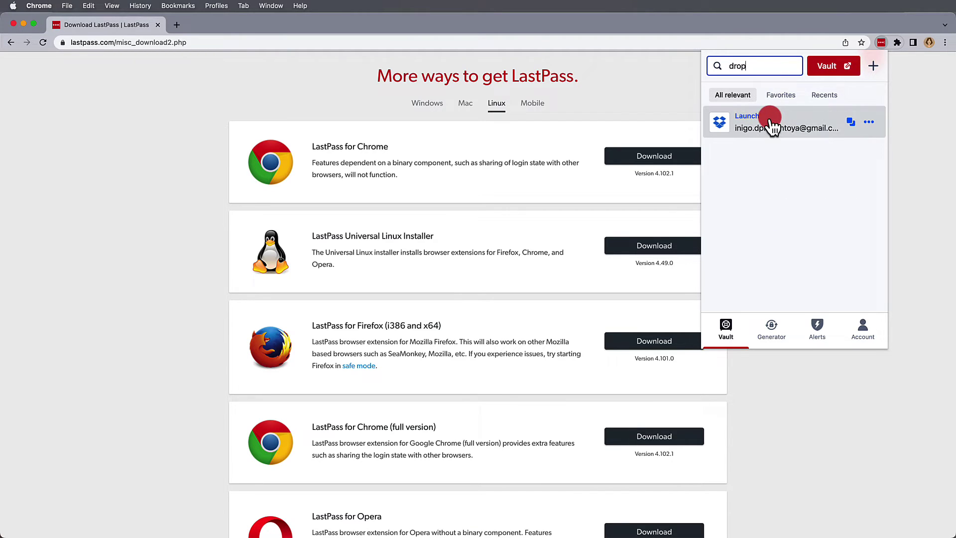
pyautogui.click(747, 116)
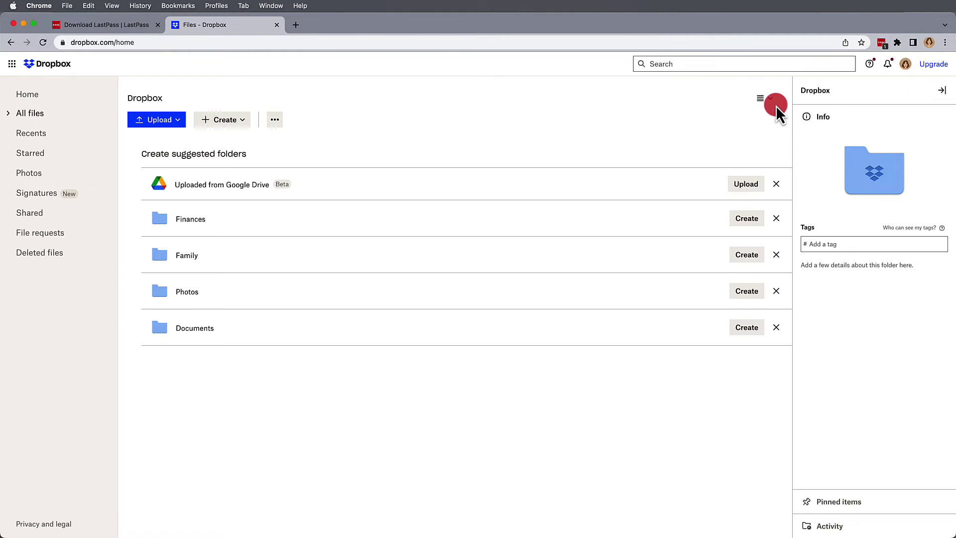
pyautogui.click(881, 42)
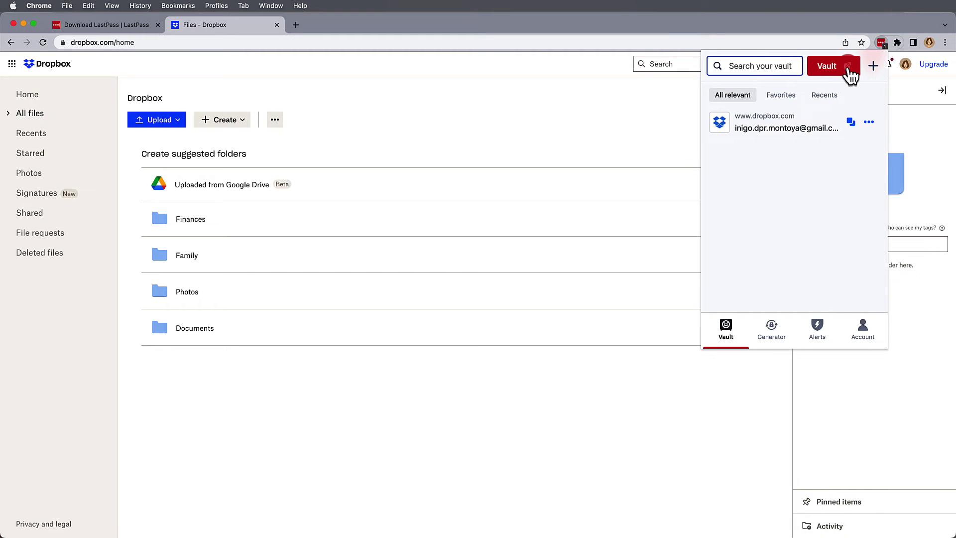
pyautogui.click(772, 327)
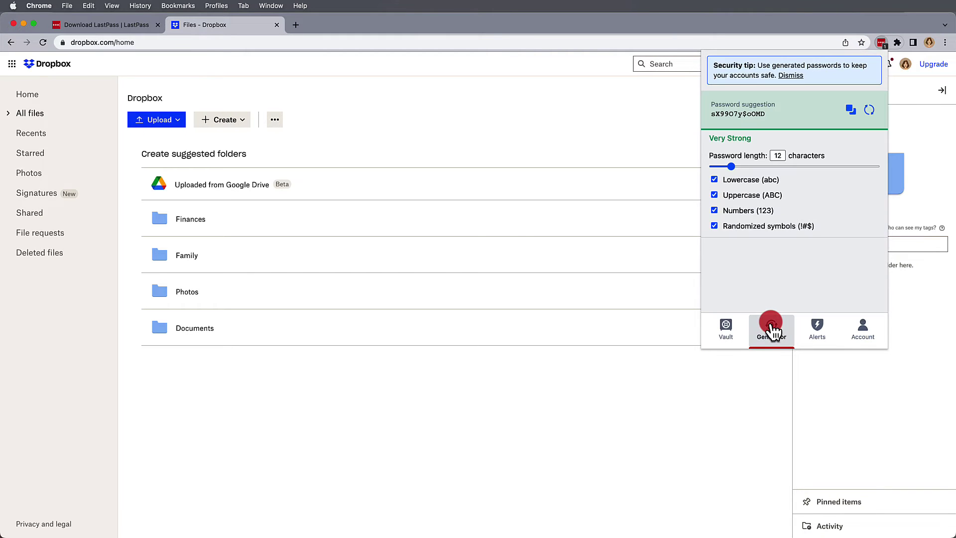
pyautogui.click(816, 328)
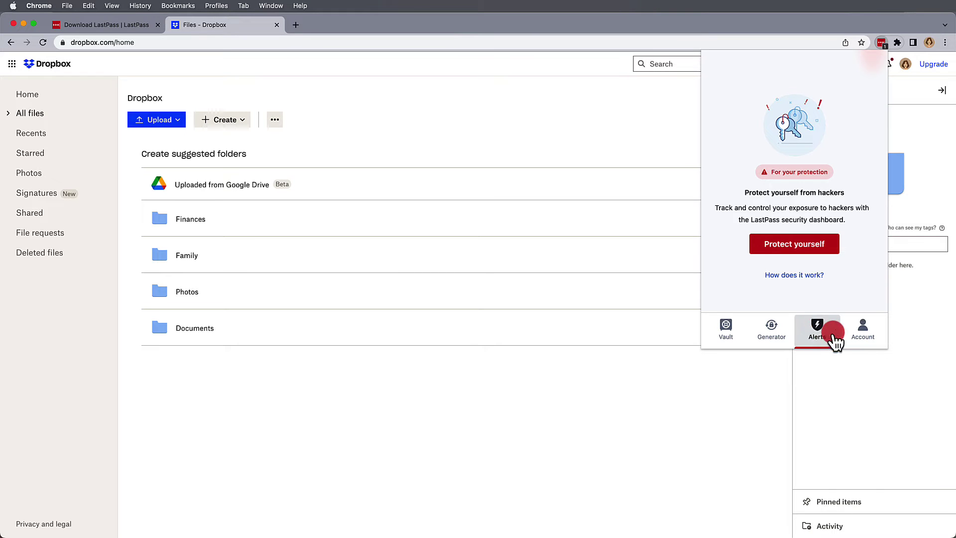
pyautogui.click(864, 331)
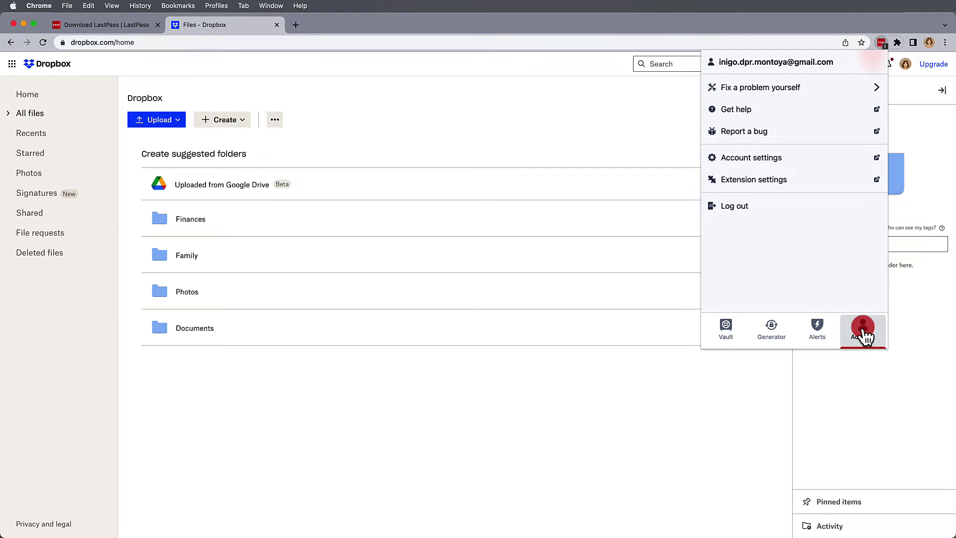
# - Open LastPass extension preferences, then the vault's Account Settings via the Account menu
pyautogui.click(733, 184)
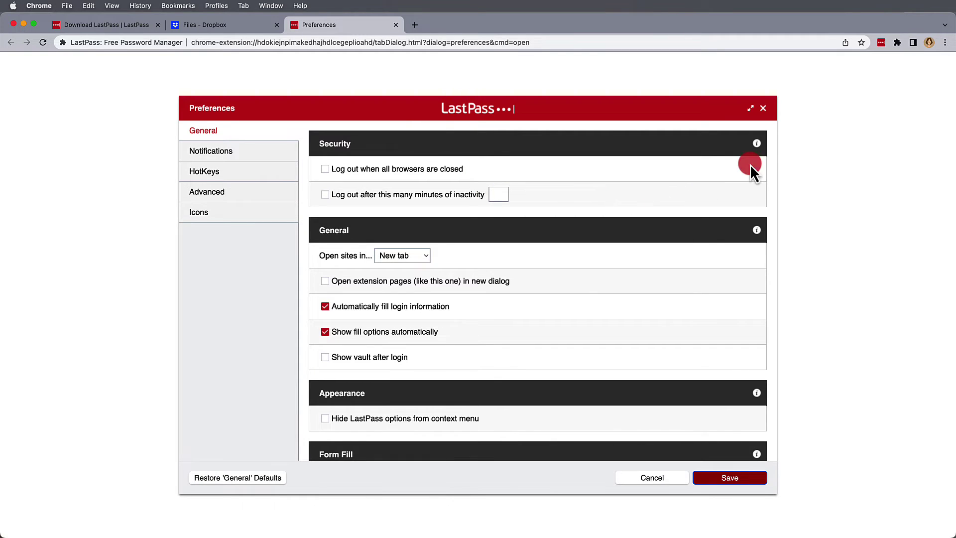
pyautogui.click(881, 42)
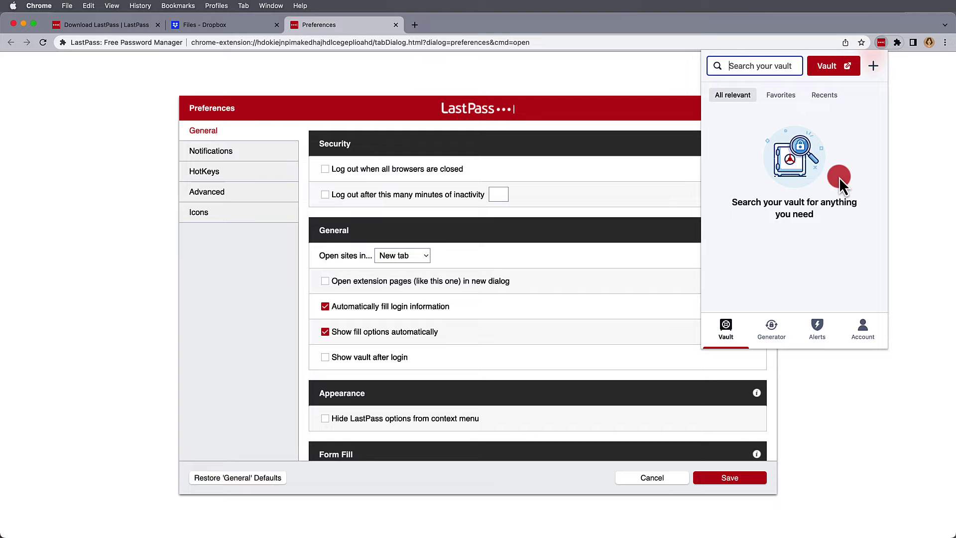
pyautogui.click(862, 306)
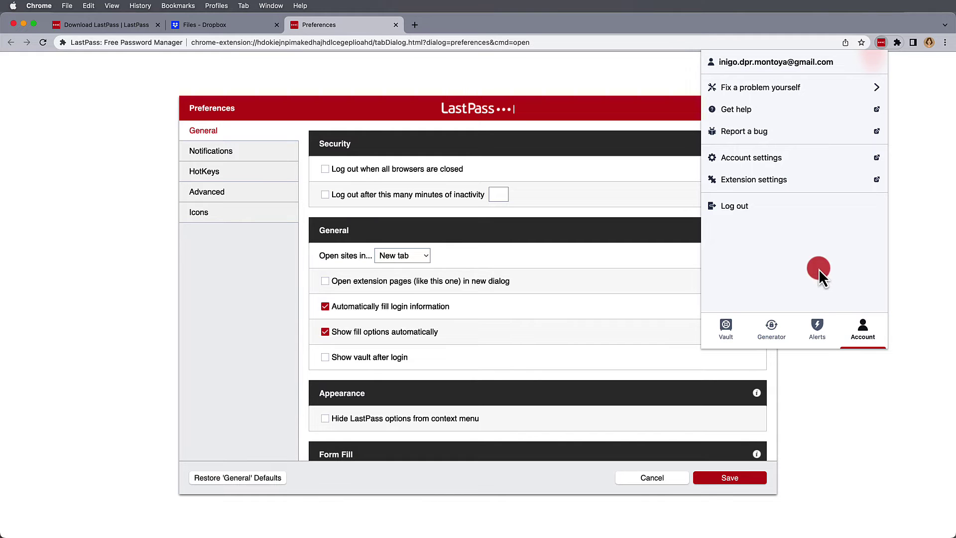
pyautogui.click(755, 157)
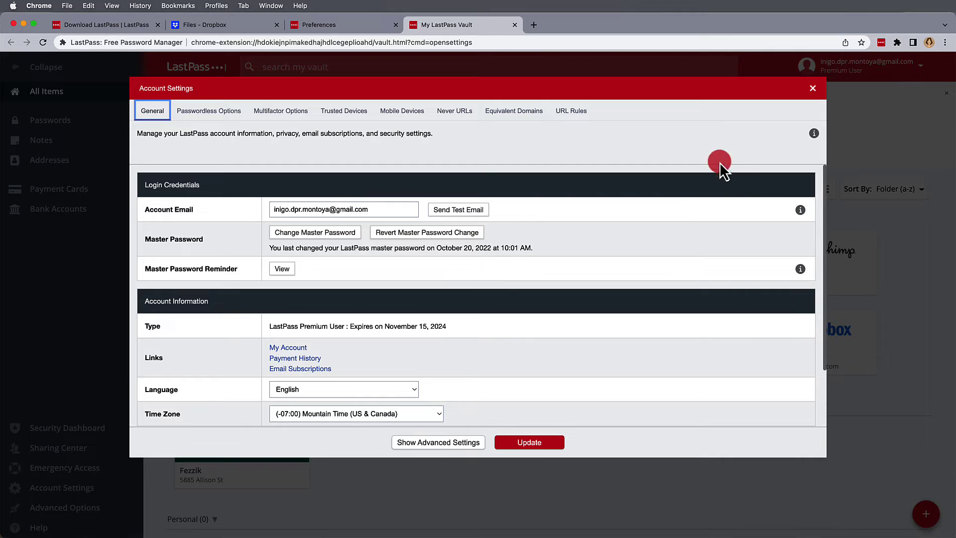
pyautogui.click(218, 112)
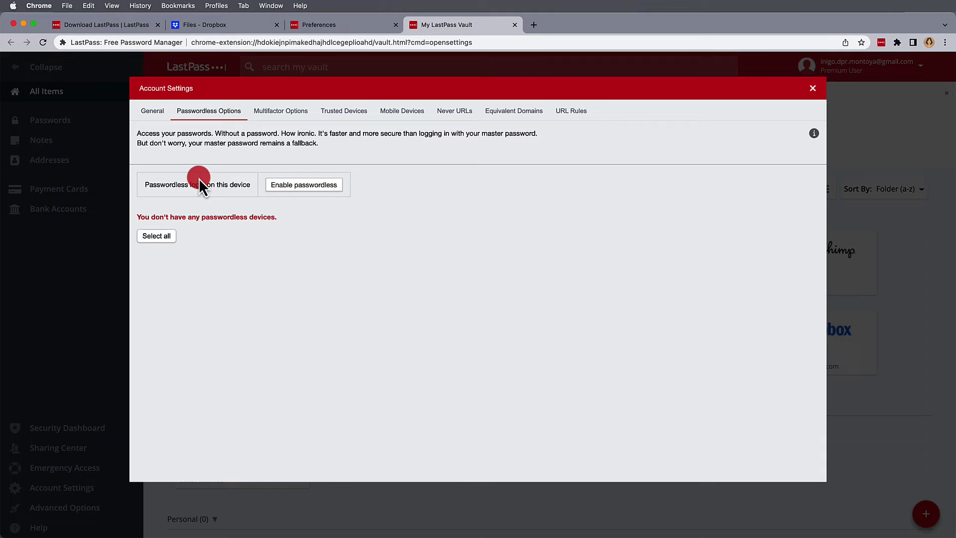
pyautogui.click(155, 117)
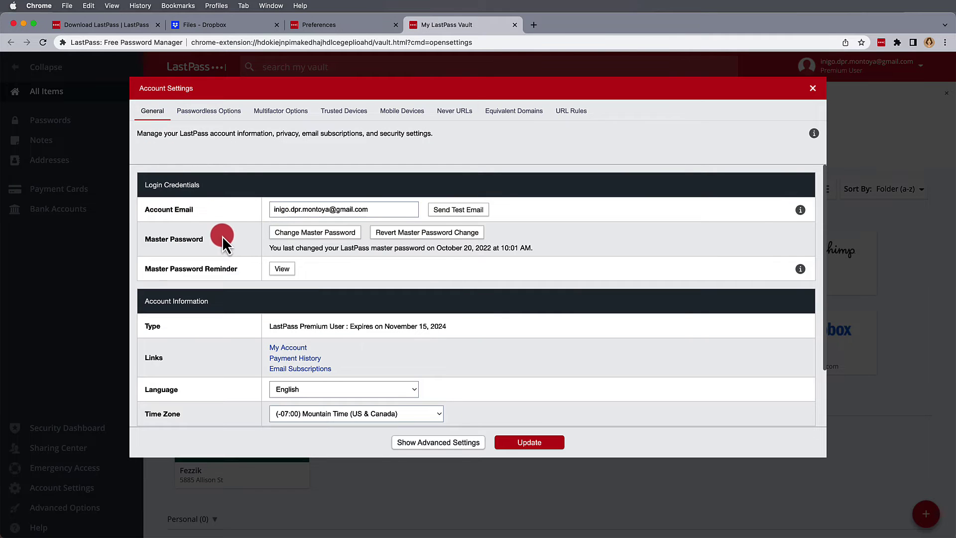
pyautogui.scroll(-3, 223, 238)
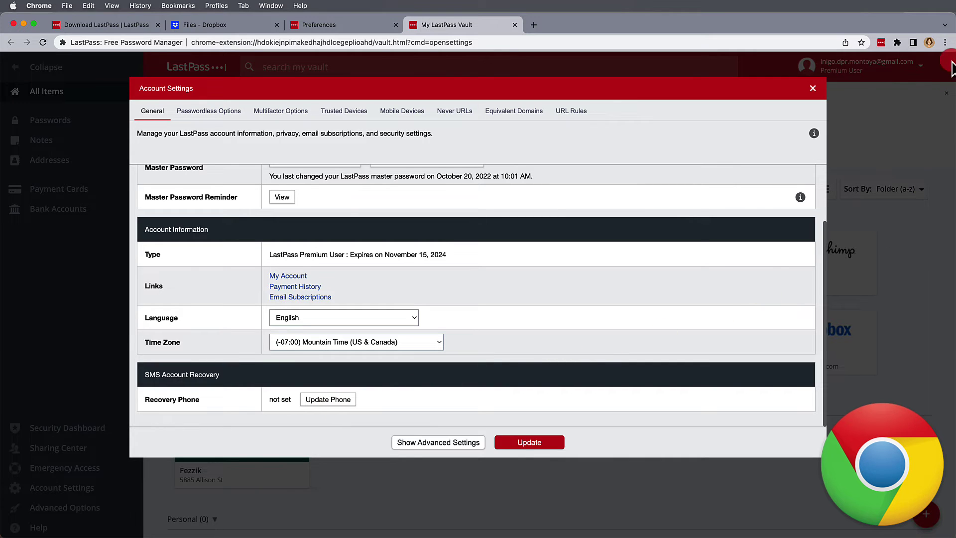
# - Open Chrome Settings to the Autofill section, then switch to Microsoft Edge
pyautogui.click(944, 43)
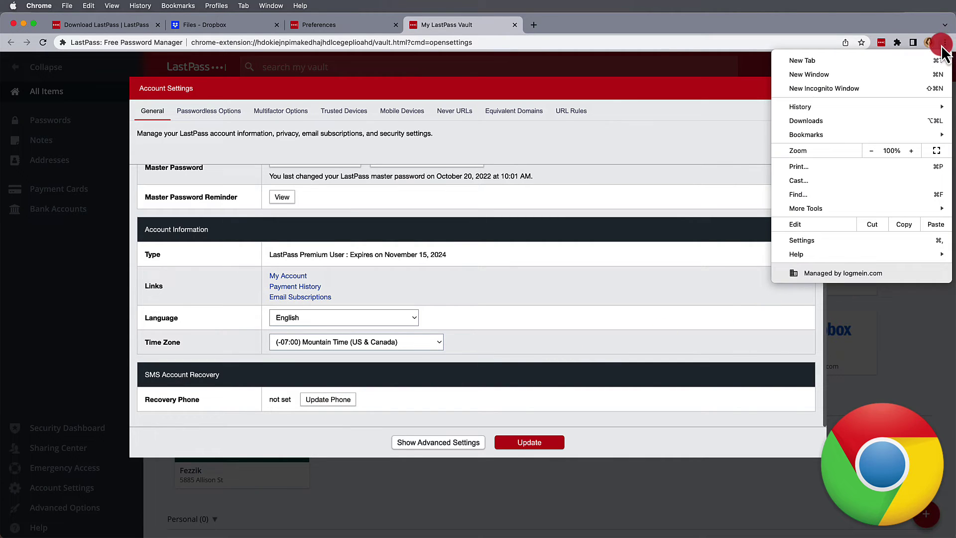
pyautogui.click(823, 243)
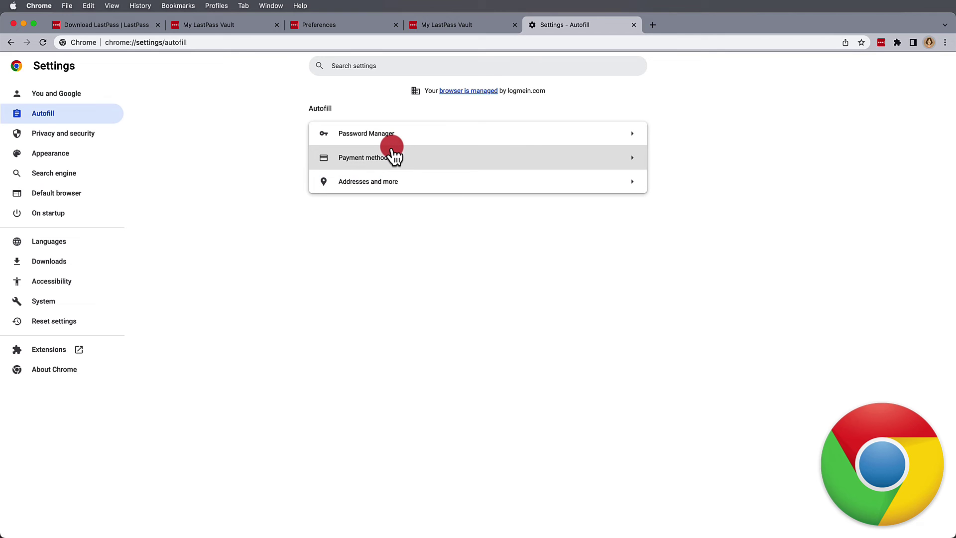
pyautogui.press('super+Tab')
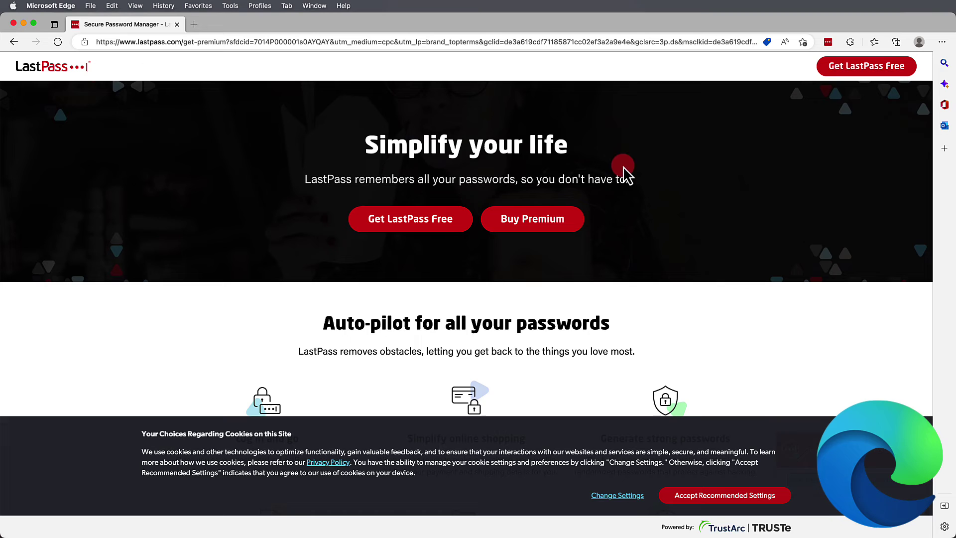
# - Open Edge's Settings to the Profiles page with Passwords and Payment info
pyautogui.click(942, 42)
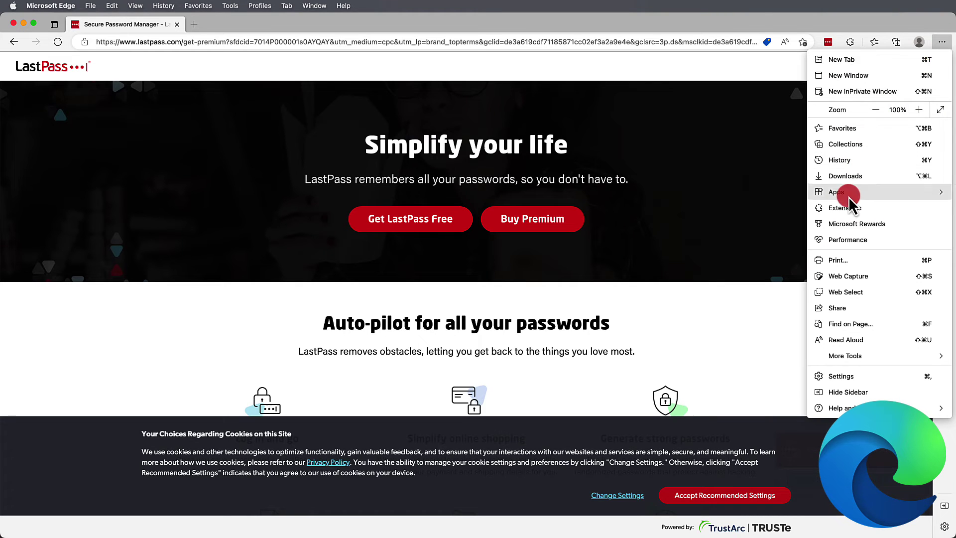
pyautogui.click(849, 375)
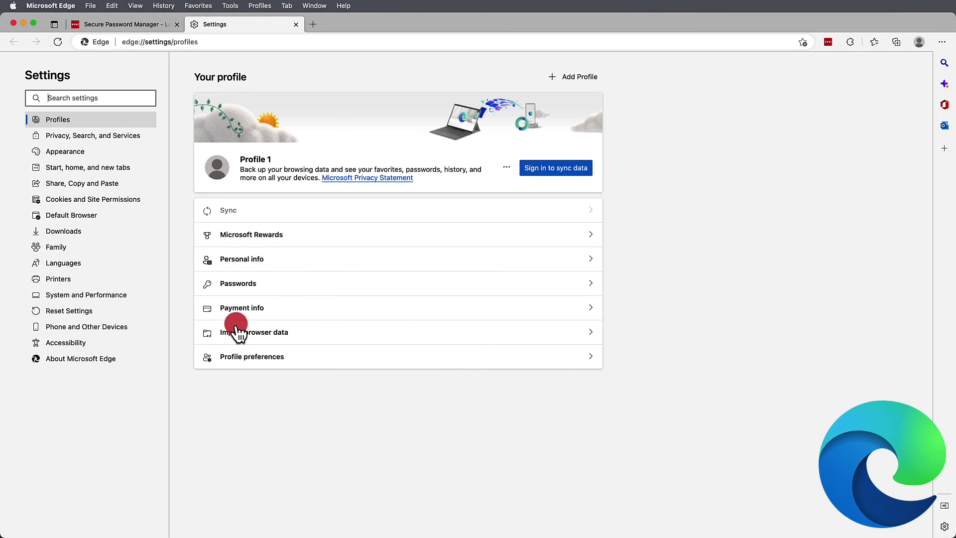
pyautogui.press('super+Tab')
pyautogui.press('super+Tab')
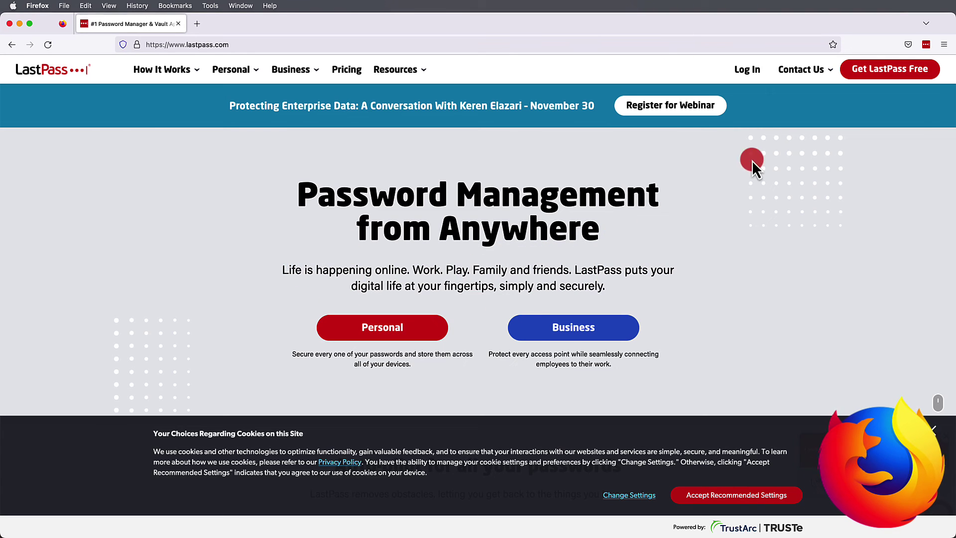
# - Open Firefox's Privacy & Security settings and find the Logins and Passwords section
pyautogui.click(943, 44)
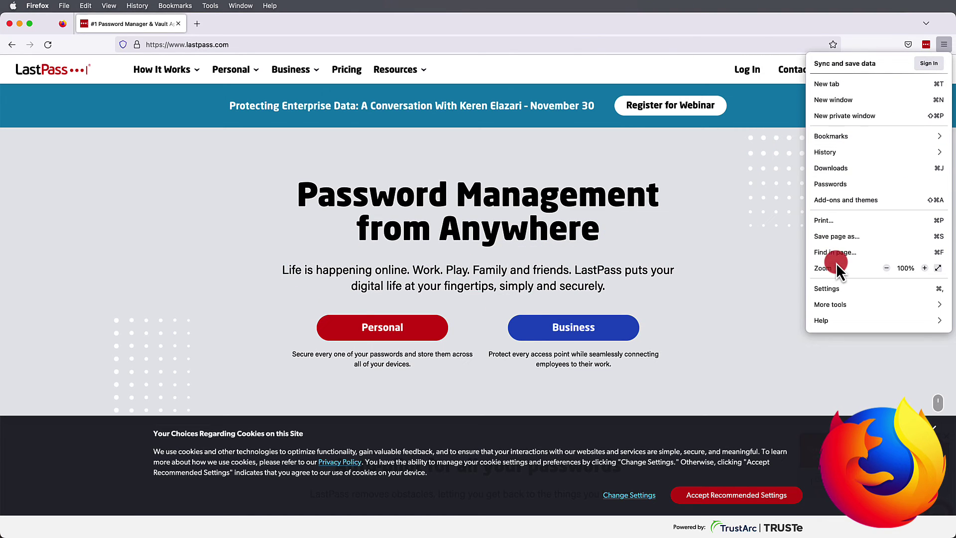
pyautogui.click(837, 285)
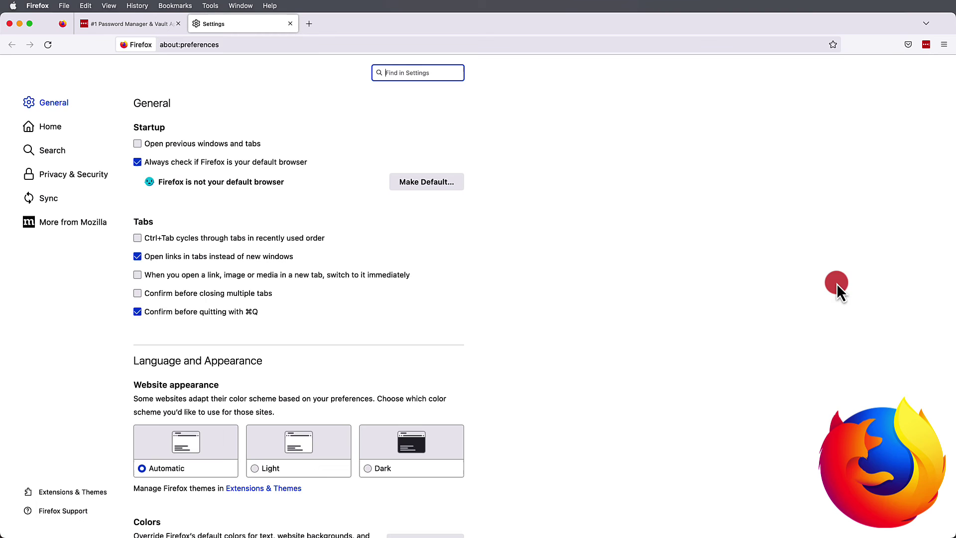
pyautogui.click(102, 175)
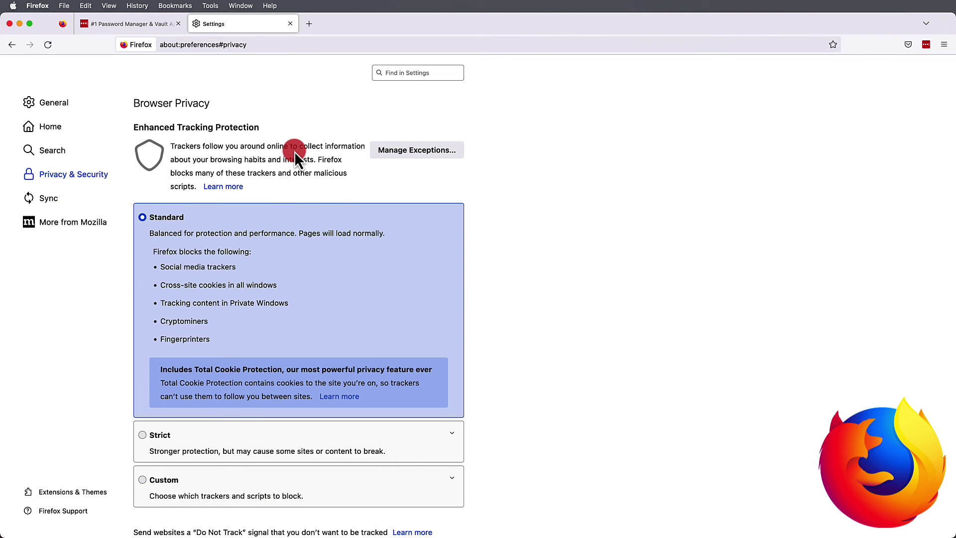
pyautogui.scroll(-15, 294, 151)
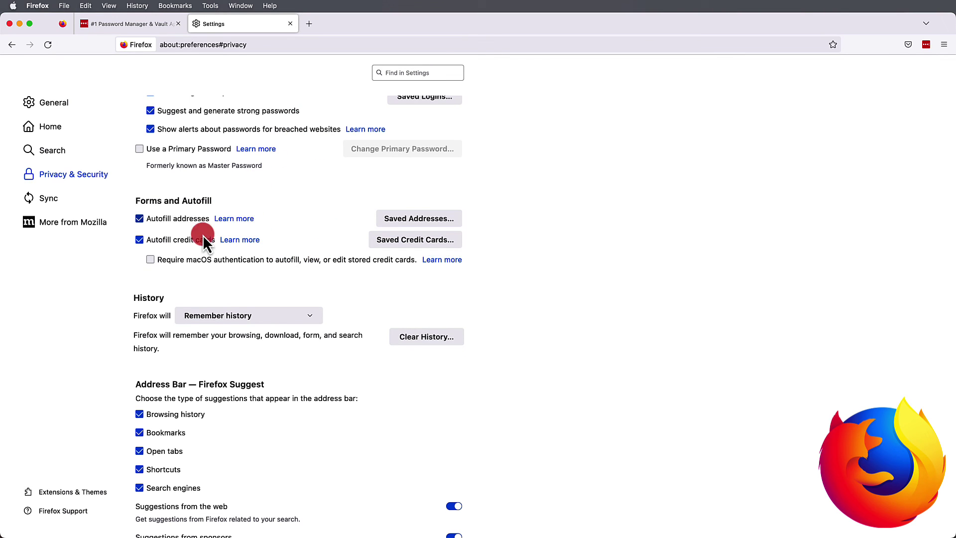
pyautogui.scroll(5, 307, 214)
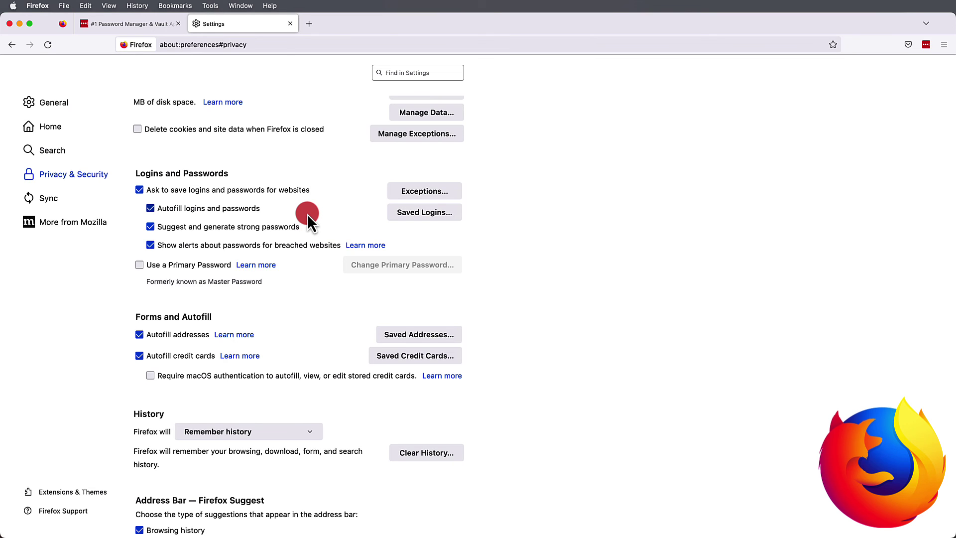
pyautogui.press('super+Tab')
pyautogui.press('super+Tab')
pyautogui.press('super+Tab')
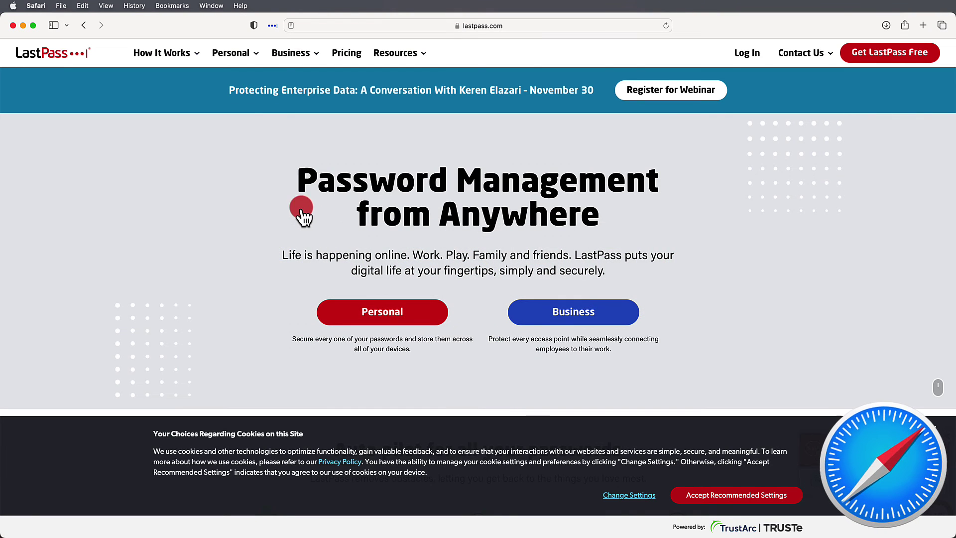
pyautogui.click(42, 7)
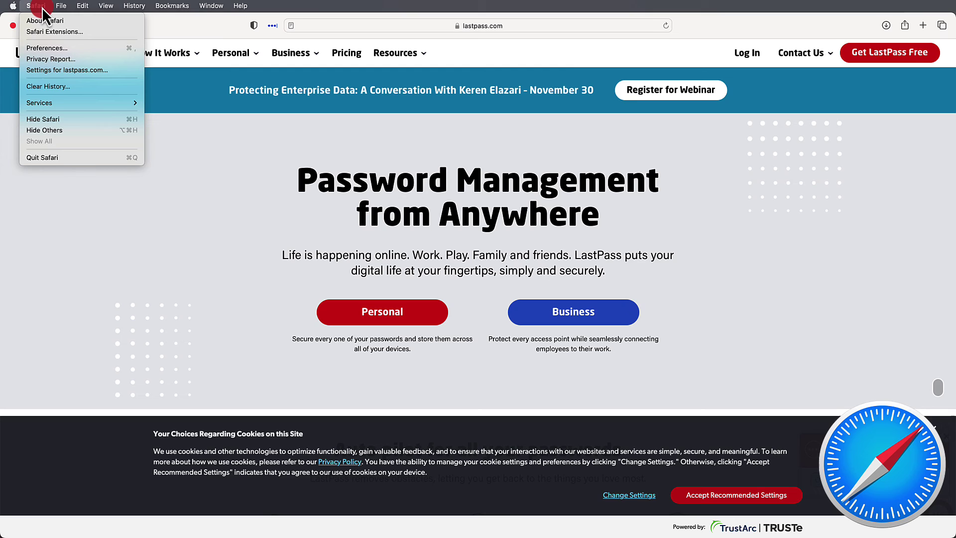
pyautogui.click(47, 48)
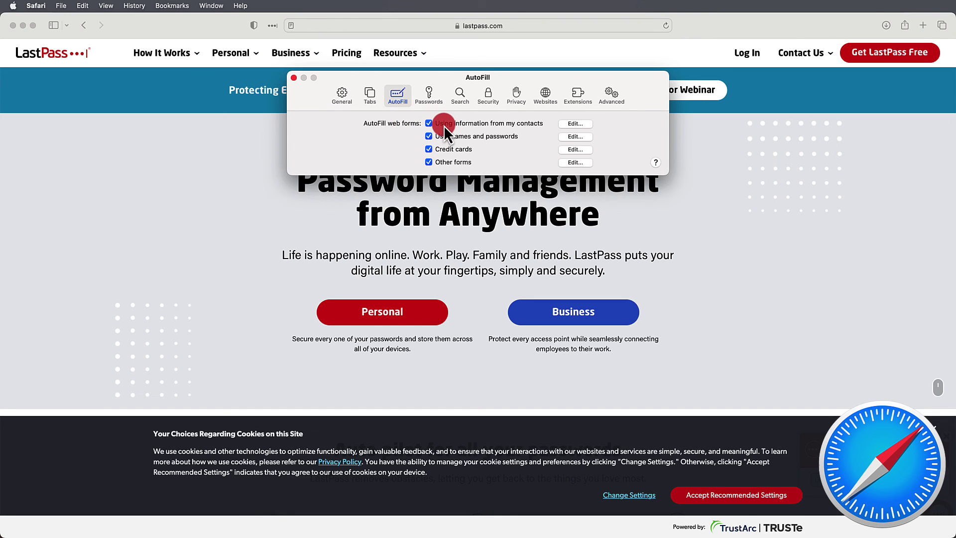
pyautogui.click(294, 78)
# - Back in Chrome's Download LastPass tab, list the Mobile downloads for iPhone/iPad and Android
pyautogui.press('super+Tab')
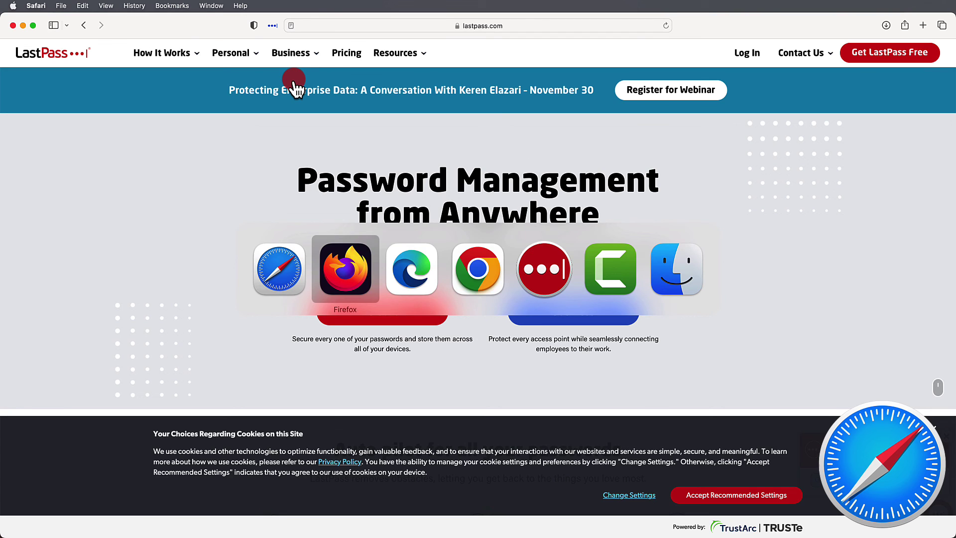
pyautogui.press('super+Tab')
pyautogui.press('super+Tab')
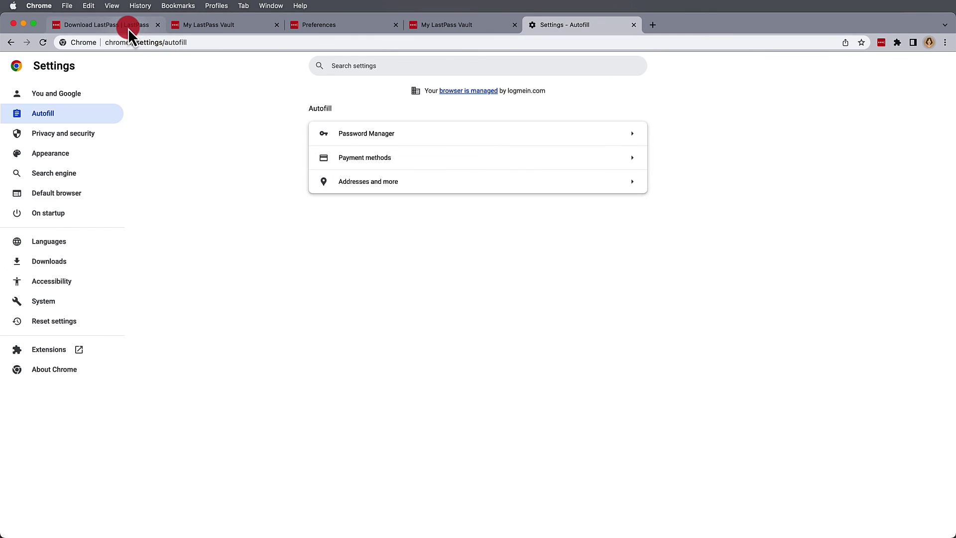
pyautogui.click(128, 25)
pyautogui.click(531, 329)
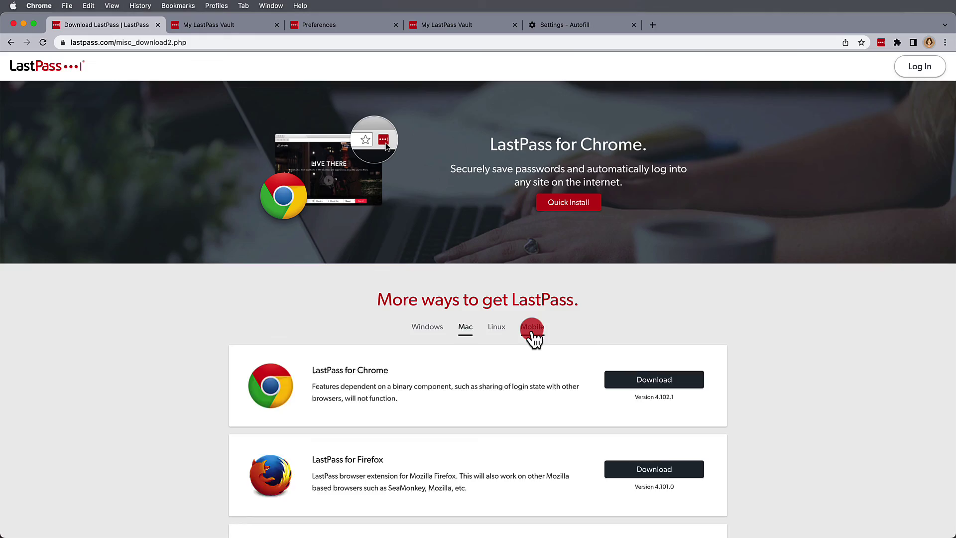
pyautogui.scroll(-5, 532, 337)
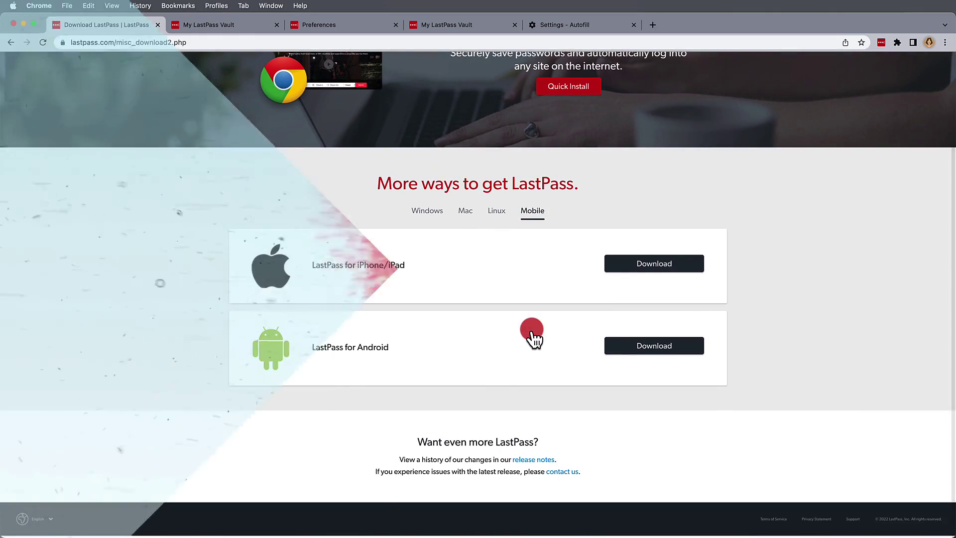